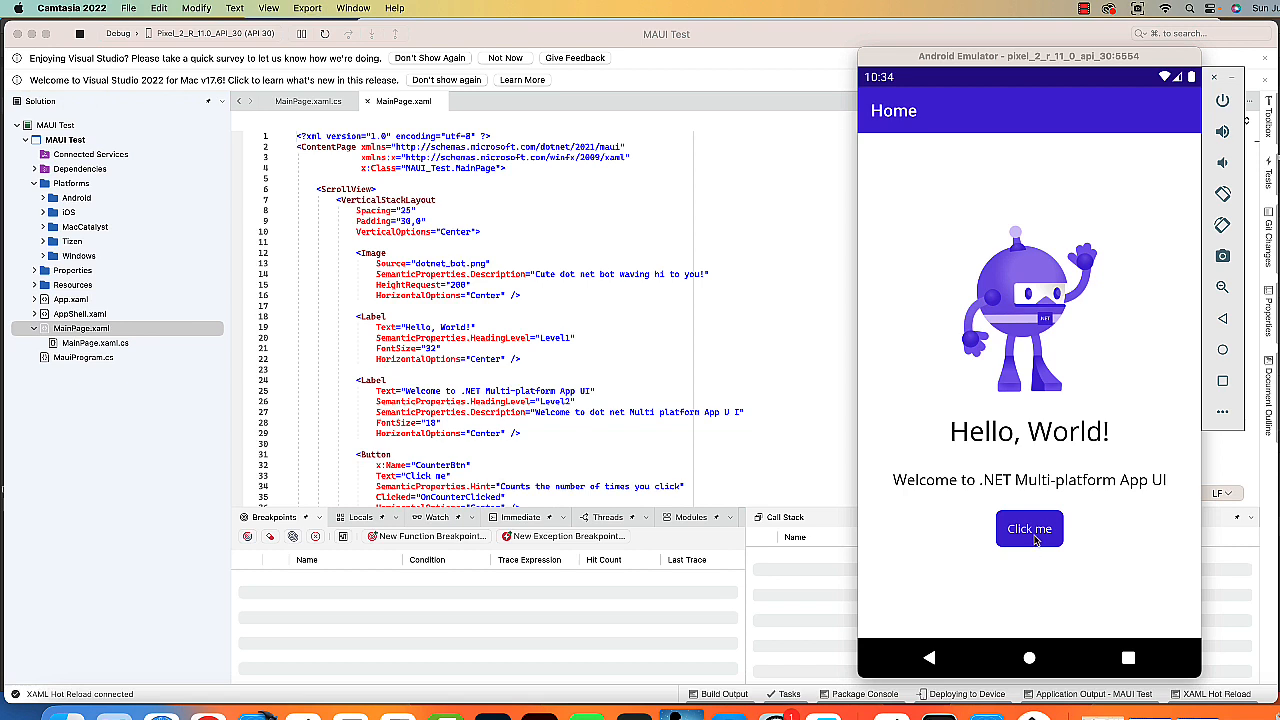
Step: Tap the app's Click me button three times to reach "Clicked 3 times", then stop debugging
{"action": "left_click", "coordinate": [1036, 538]}
{"action": "left_click", "coordinate": [1036, 538]}
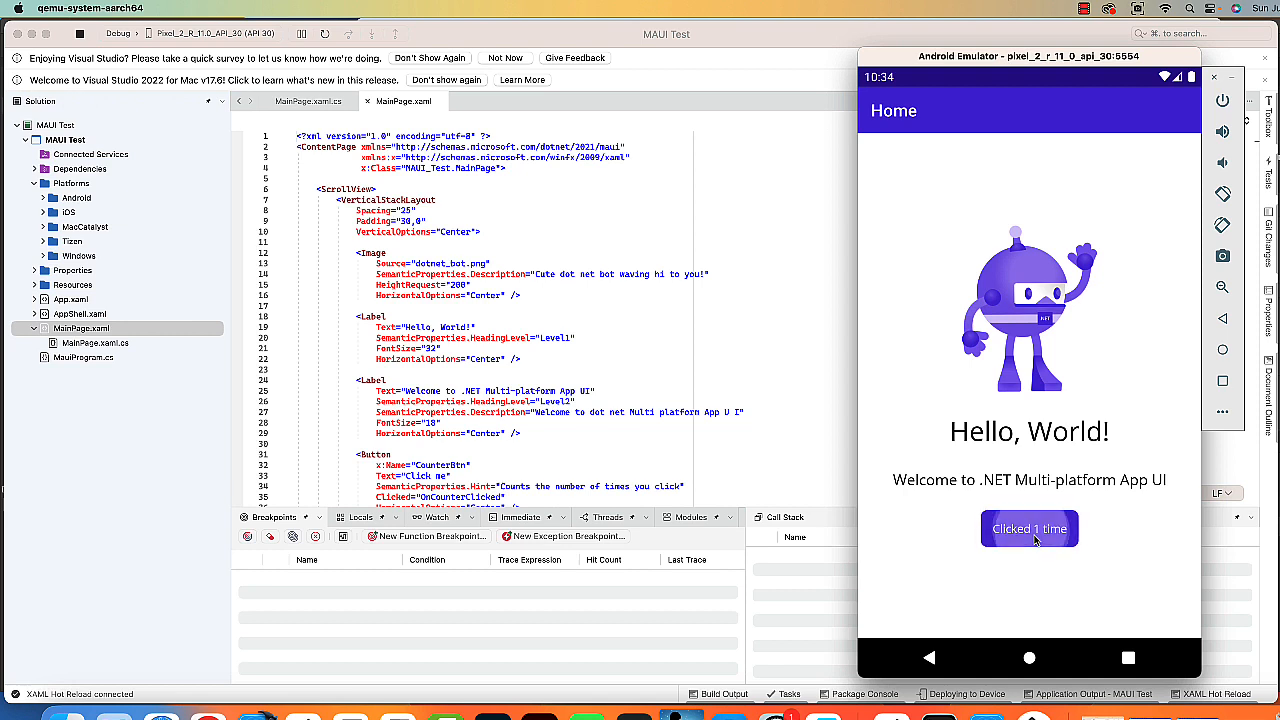
{"action": "left_click", "coordinate": [1036, 538]}
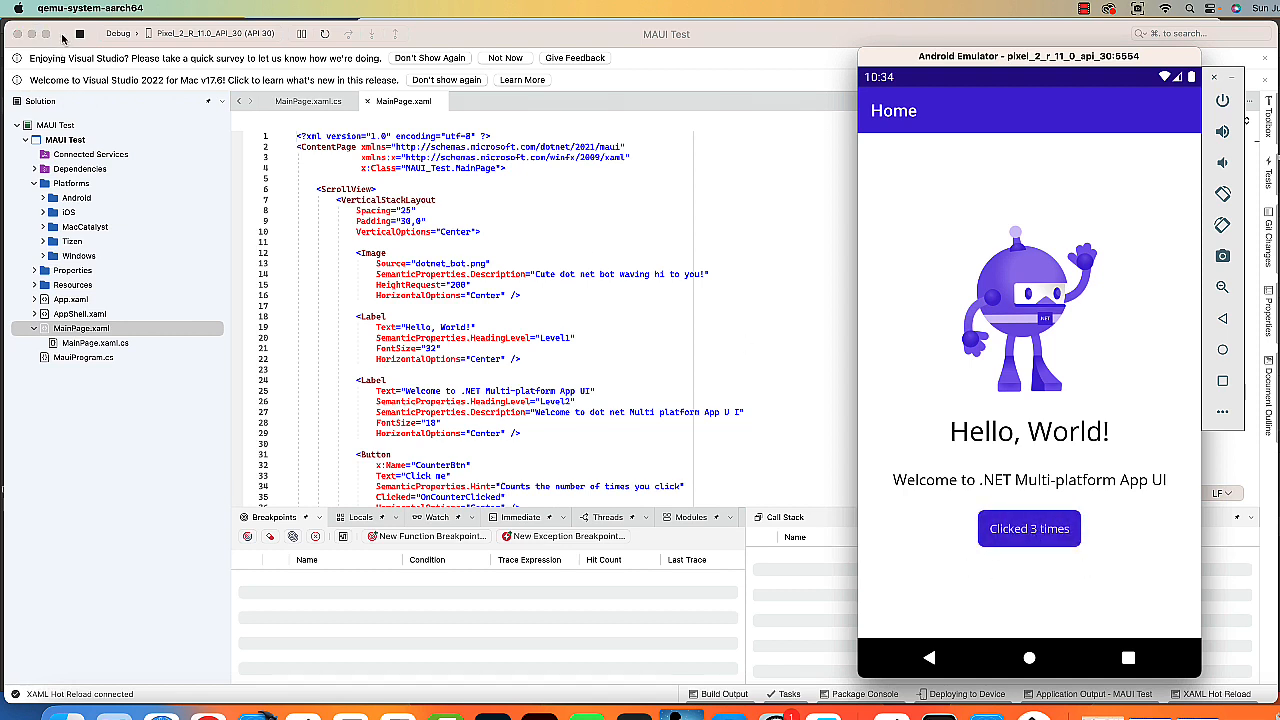
{"action": "left_click", "coordinate": [80, 34]}
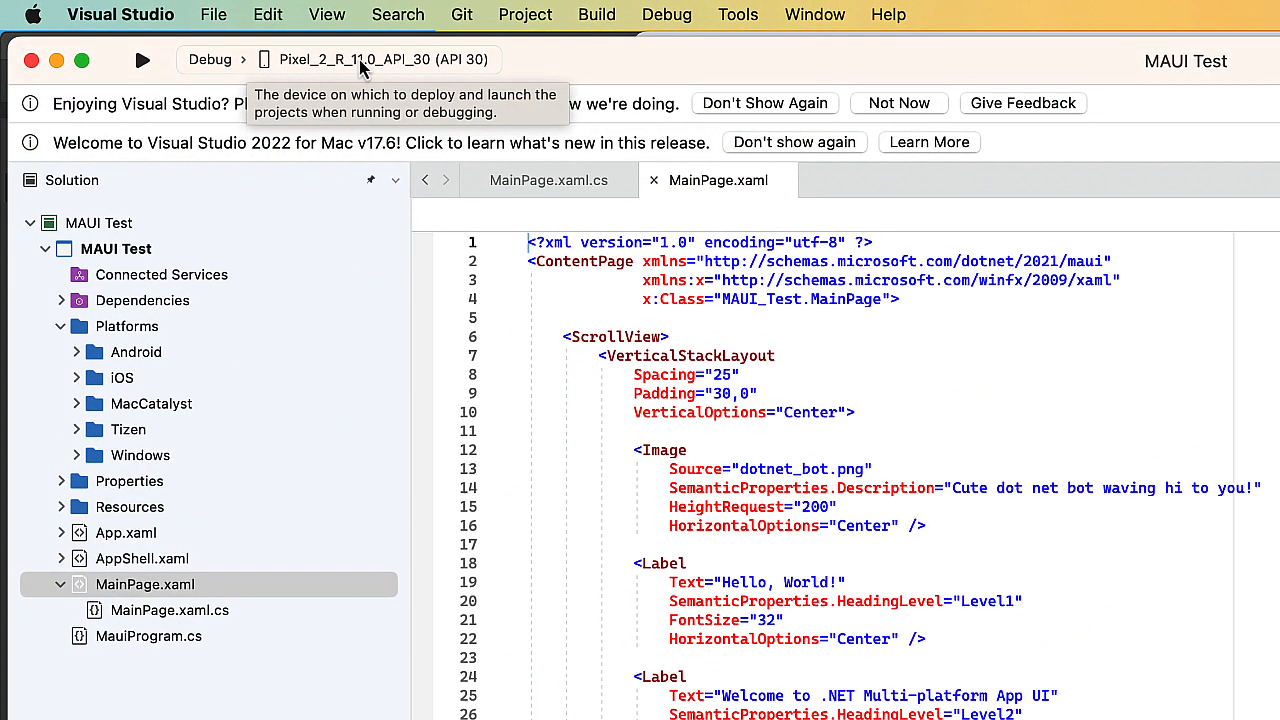
{"action": "left_click", "coordinate": [370, 59]}
{"action": "scroll", "coordinate": [362, 20], "scroll_direction": "up", "scroll_amount": 5}
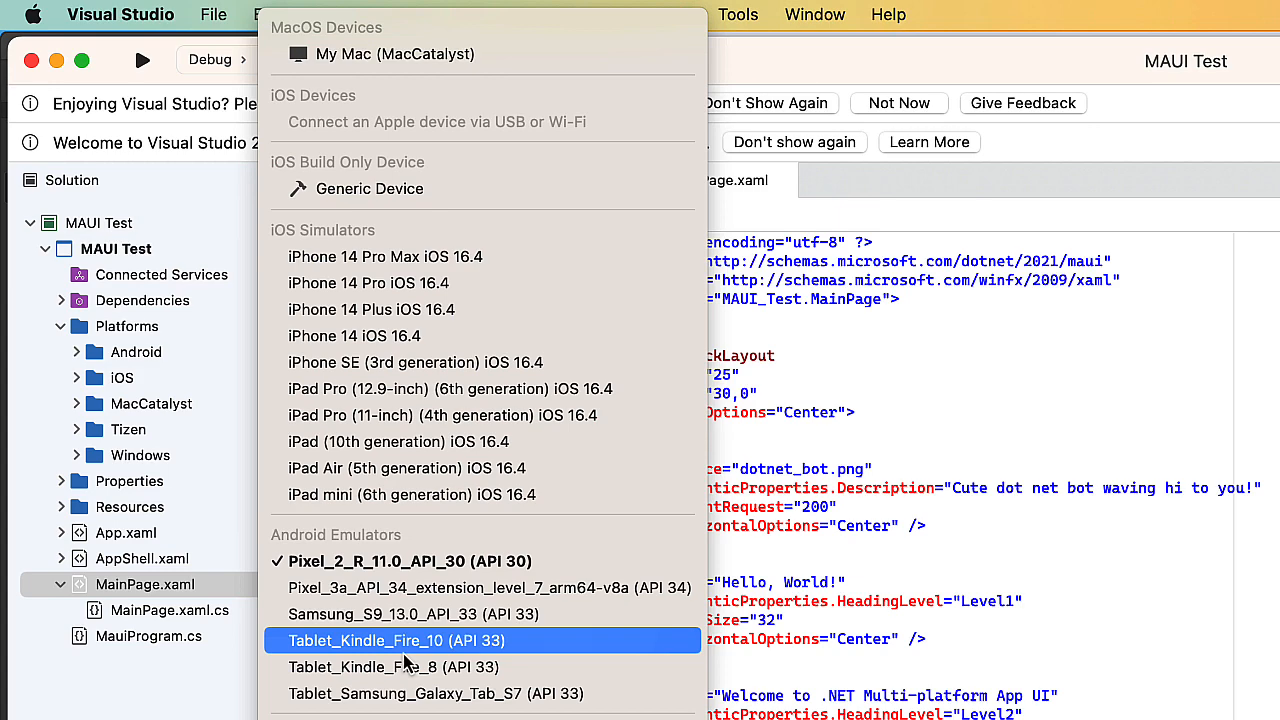
{"action": "left_click", "coordinate": [330, 22]}
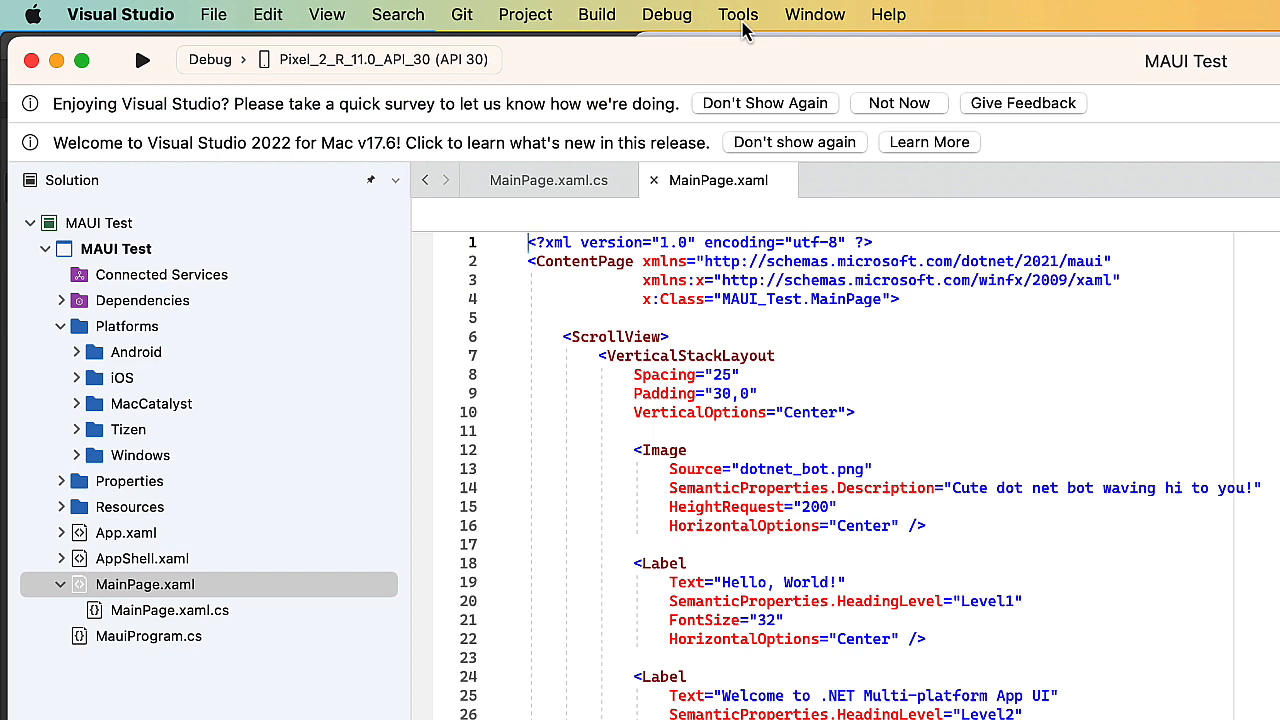
Step: Bring up the Android SDK Manager from the Tools menu
{"action": "left_click", "coordinate": [740, 15]}
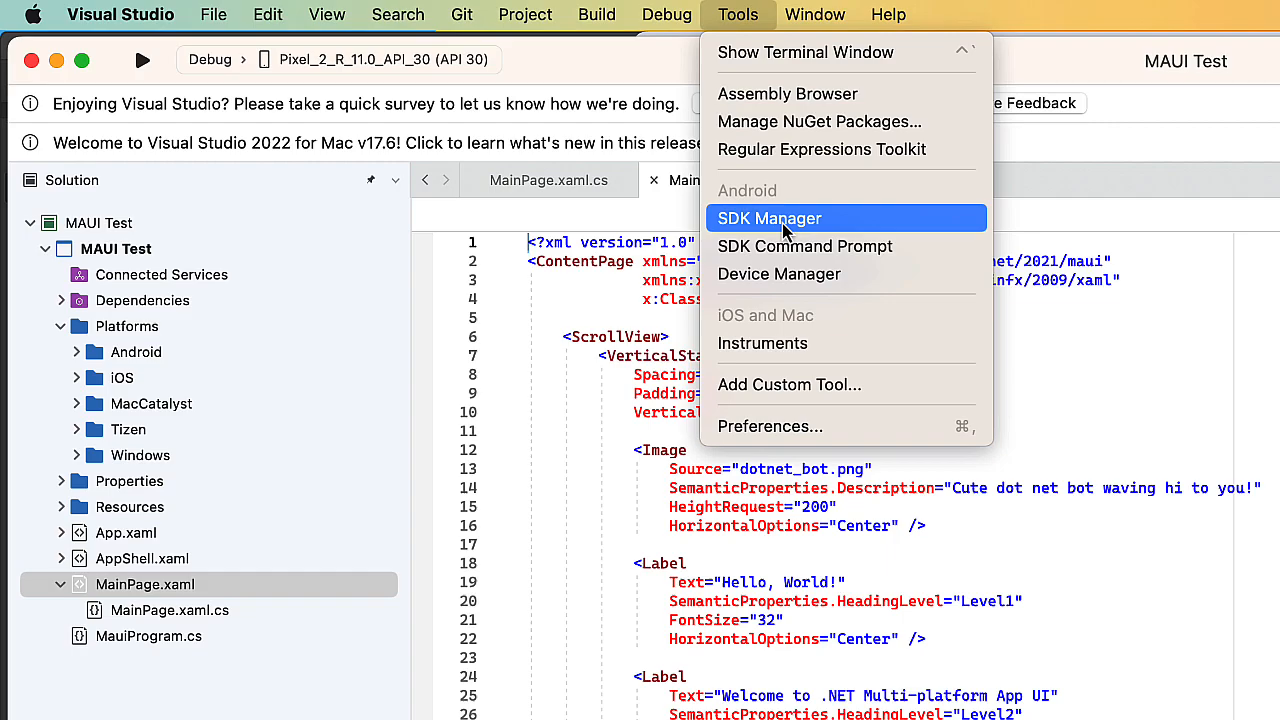
{"action": "left_click", "coordinate": [784, 227]}
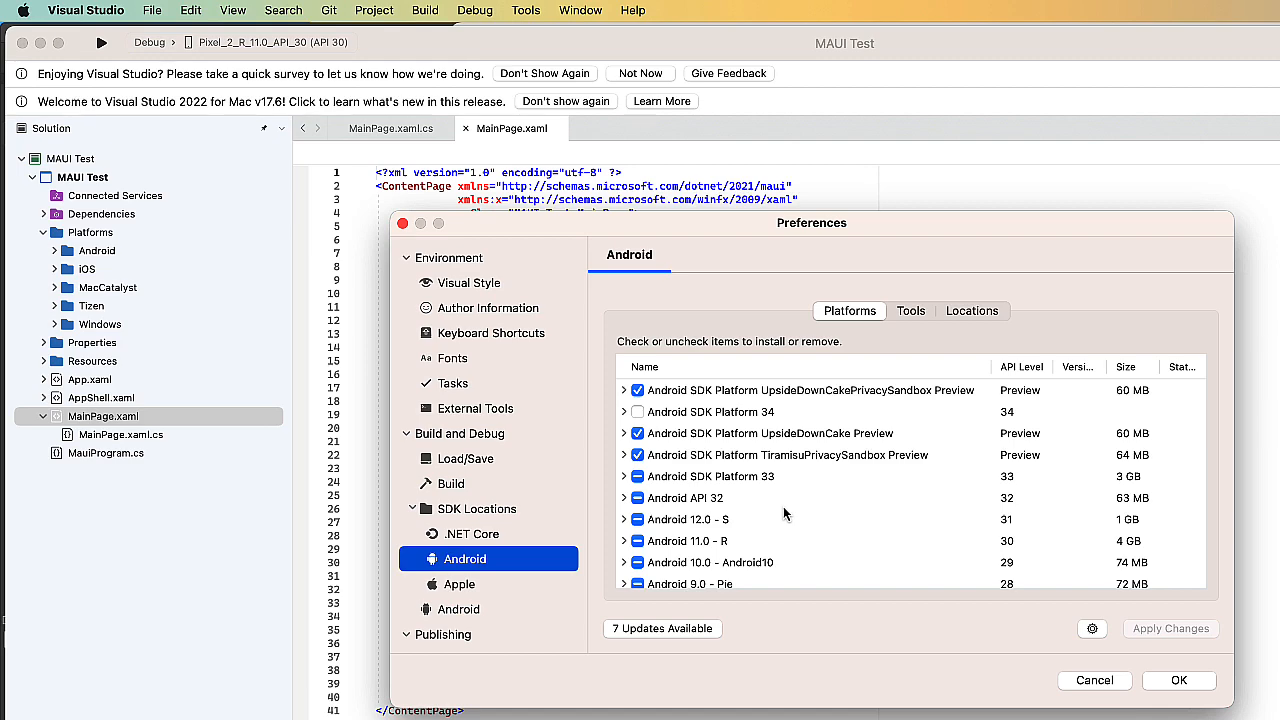
{"action": "scroll", "coordinate": [812, 566], "scroll_direction": "down", "scroll_amount": 3}
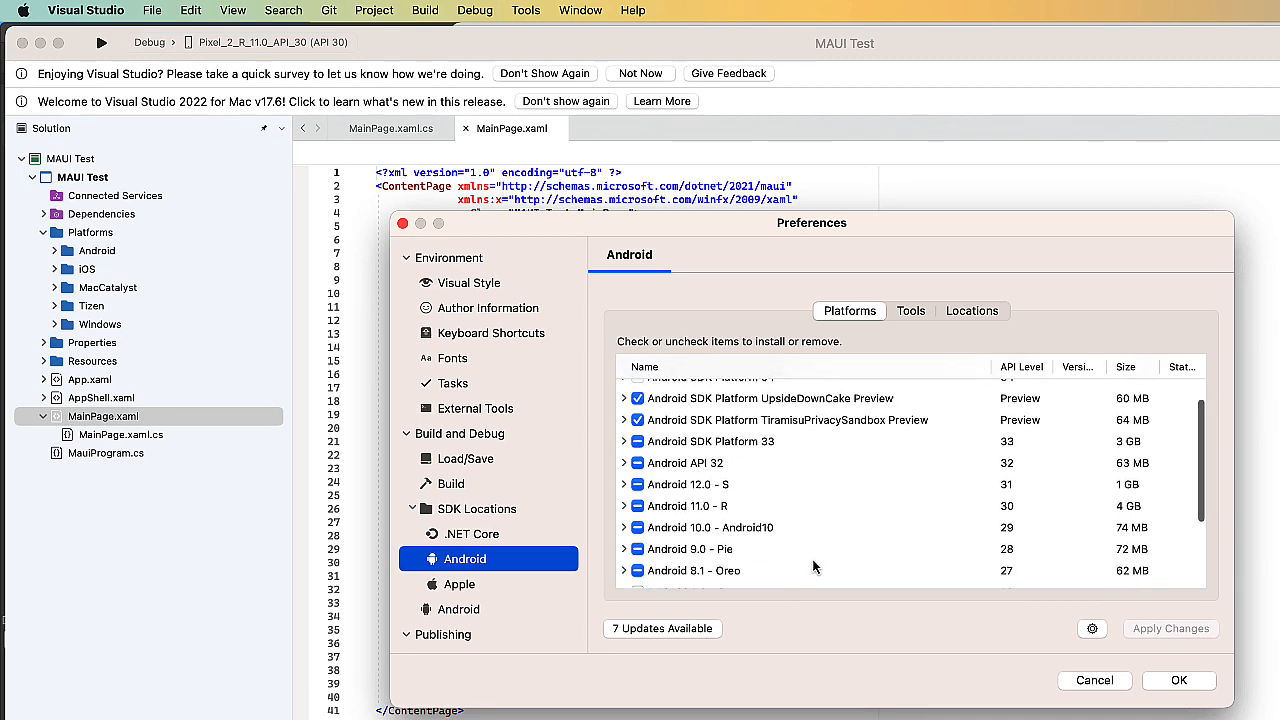
{"action": "scroll", "coordinate": [781, 526], "scroll_direction": "up", "scroll_amount": 3}
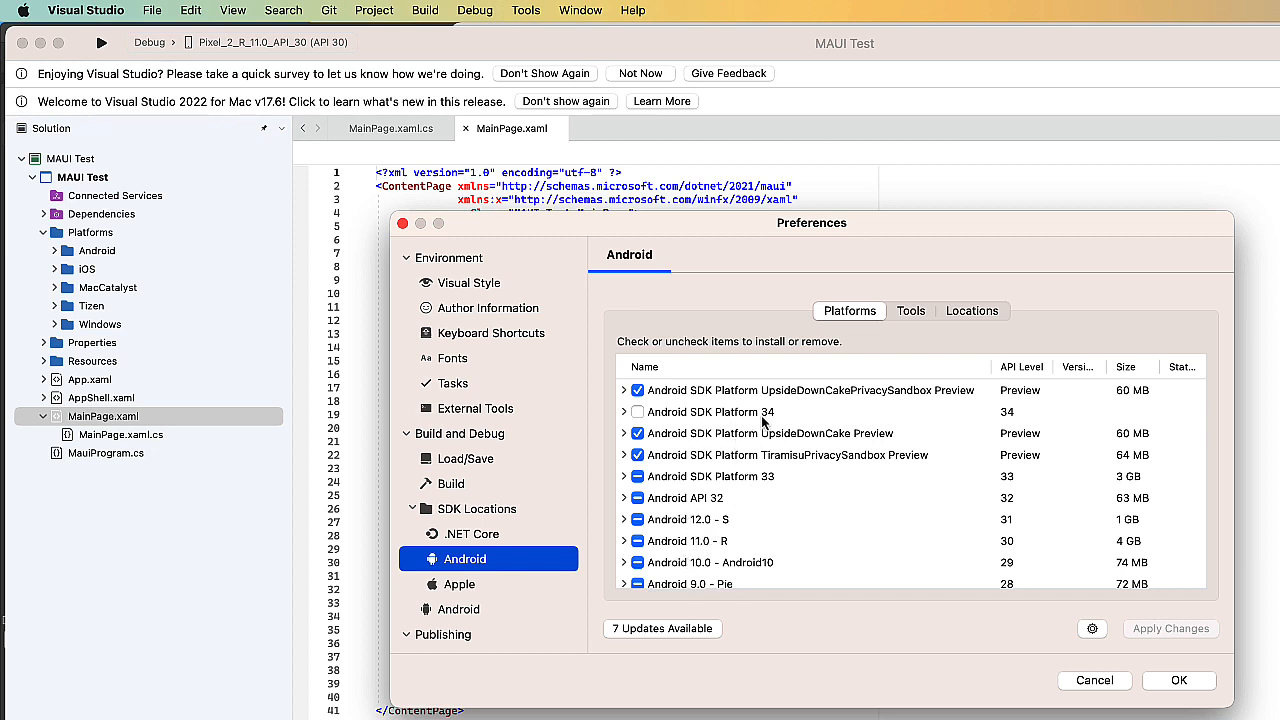
Step: Install Android SDK Platform 34, accepting its license, then show the SDK Tools list
{"action": "left_click", "coordinate": [638, 412]}
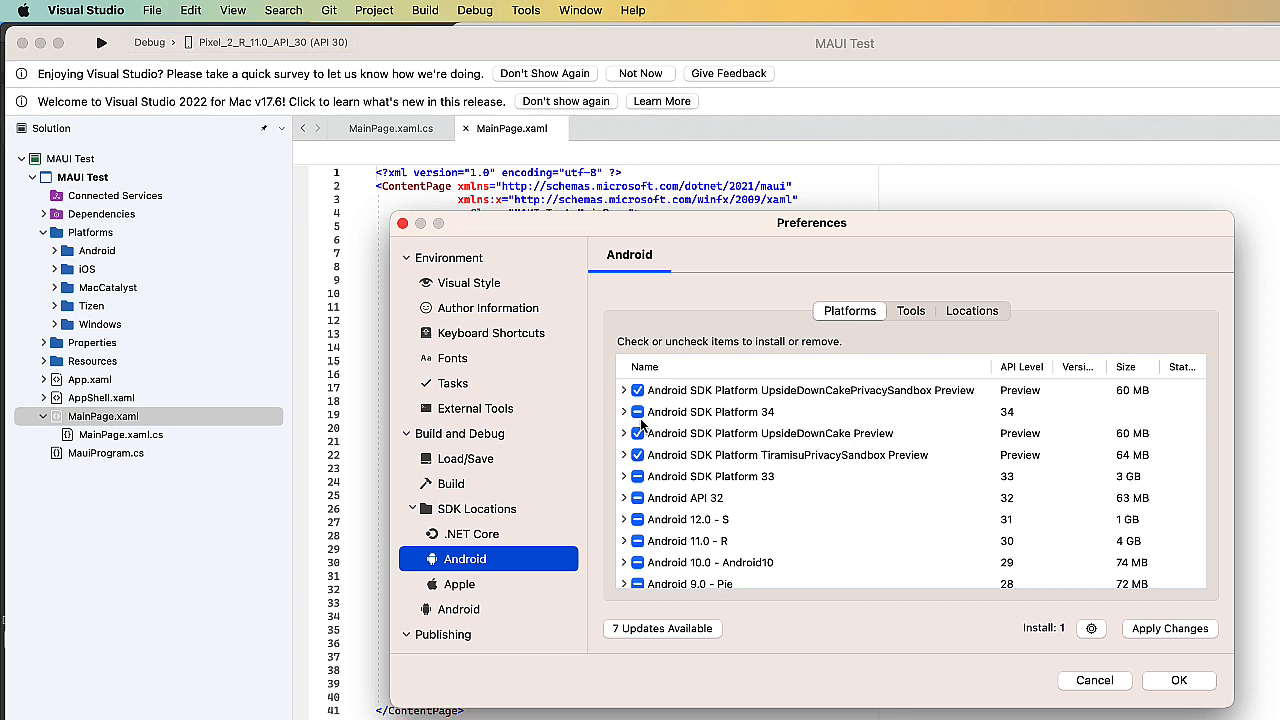
{"action": "left_click", "coordinate": [1172, 632]}
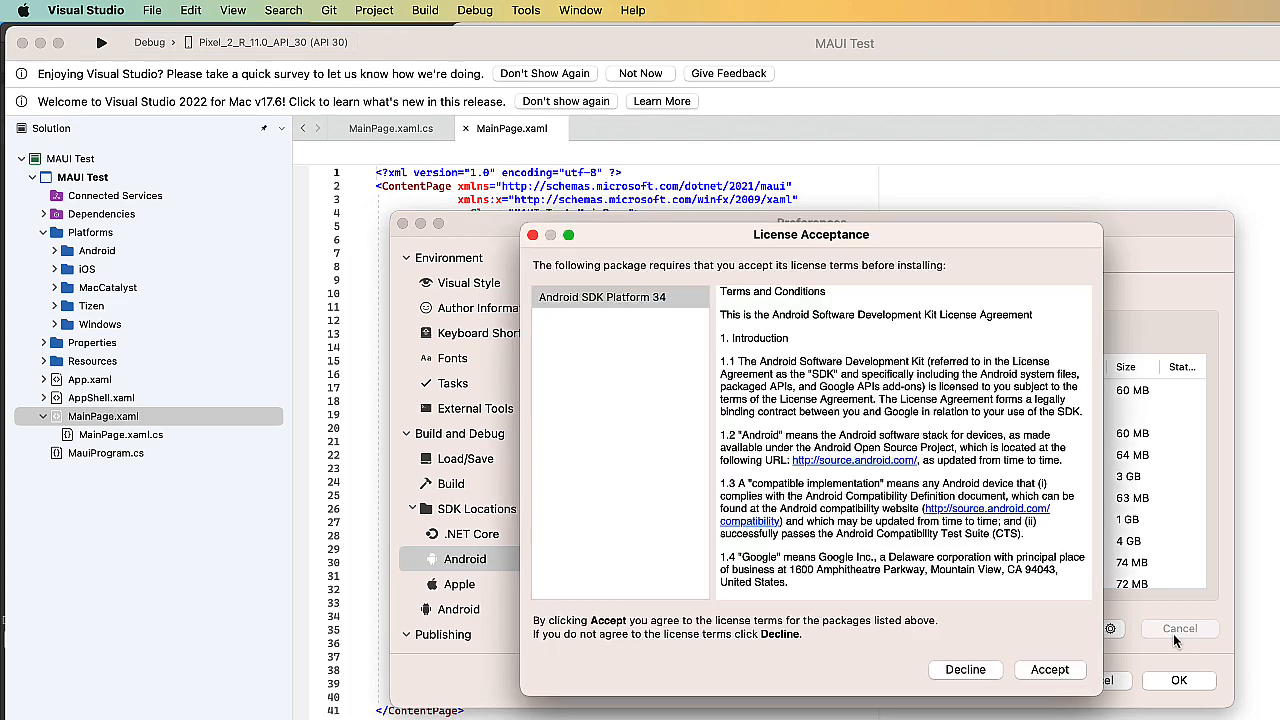
{"action": "left_click", "coordinate": [1049, 669]}
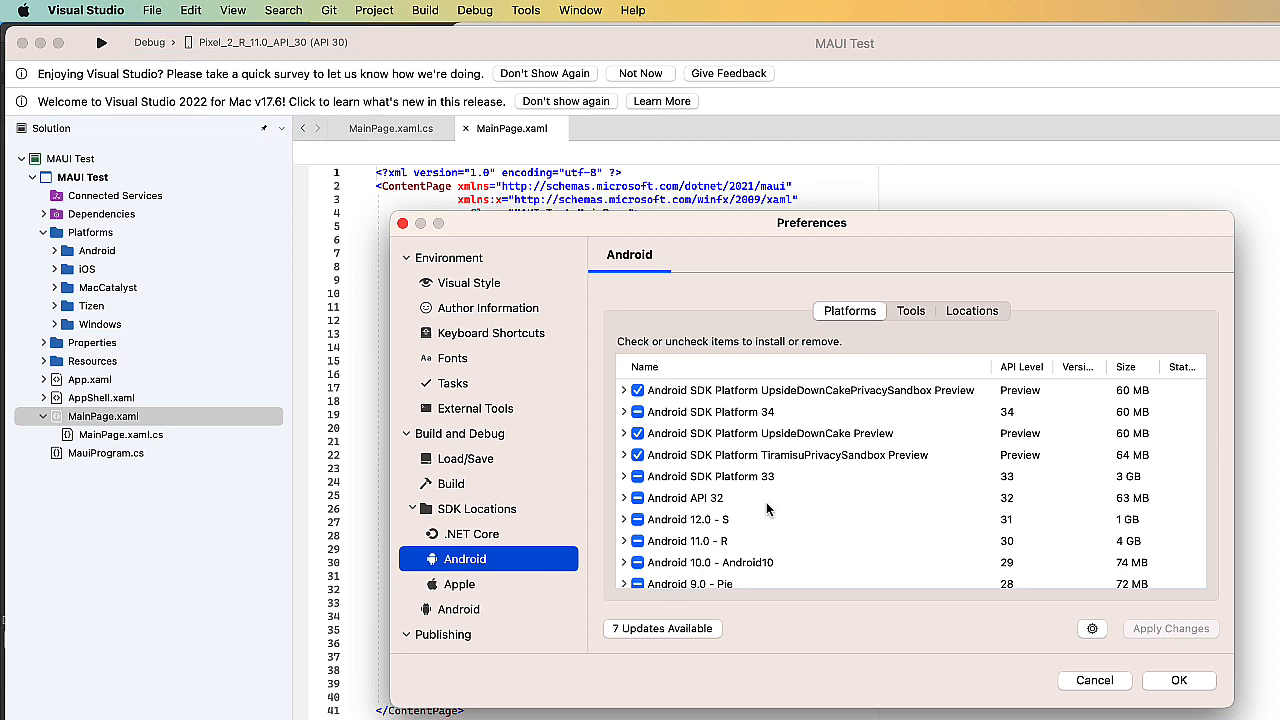
{"action": "left_click", "coordinate": [911, 312]}
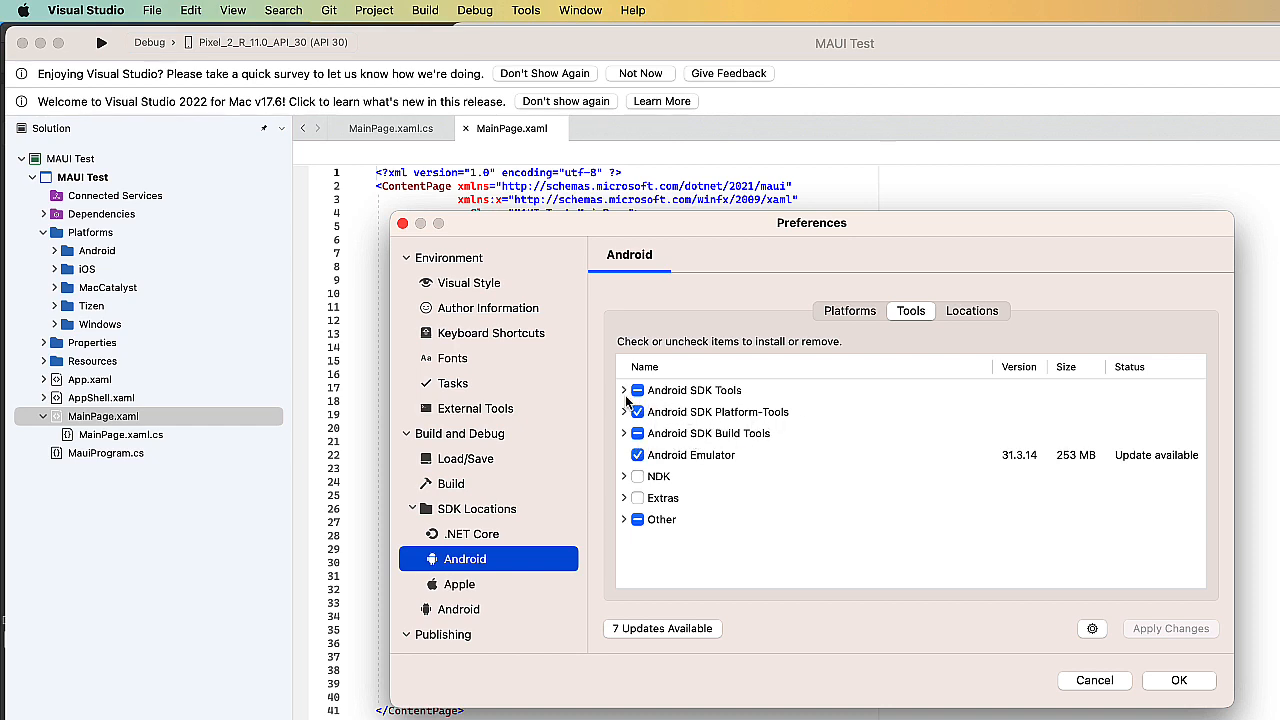
Step: Install Android SDK Build-Tools 33.0.2, accepting its license, and close the preferences
{"action": "left_click", "coordinate": [624, 390]}
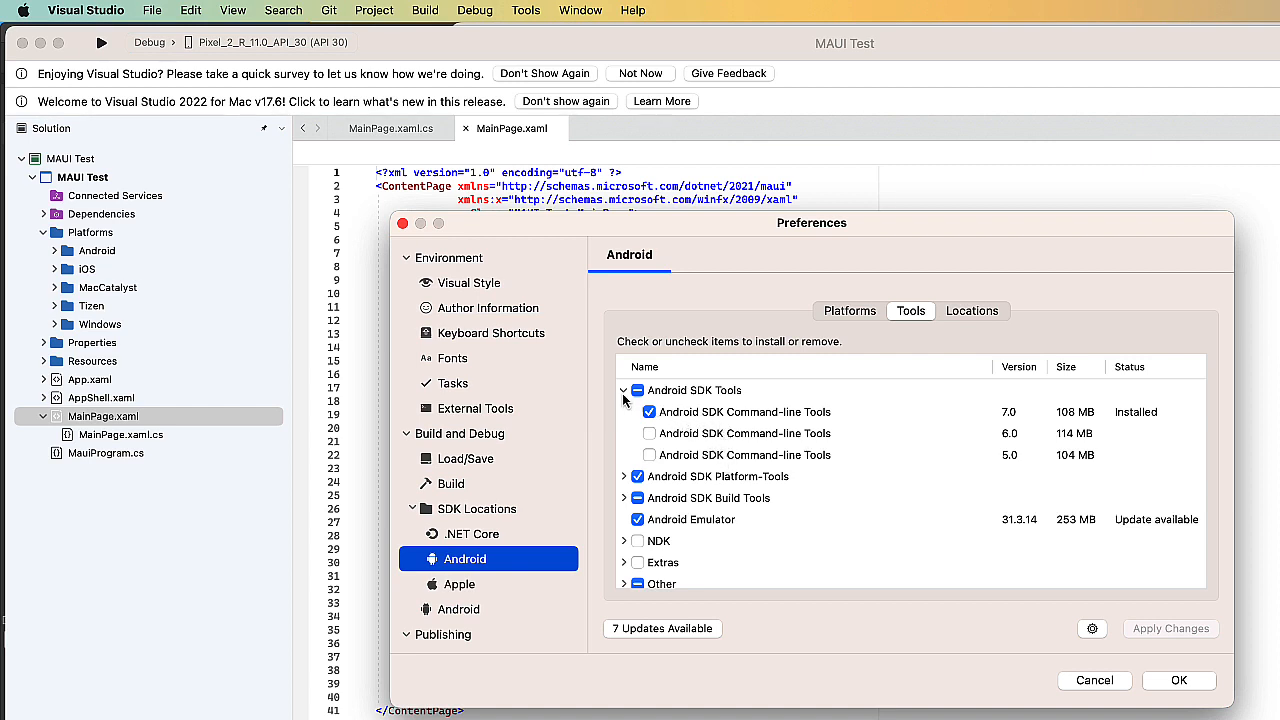
{"action": "left_click", "coordinate": [624, 390]}
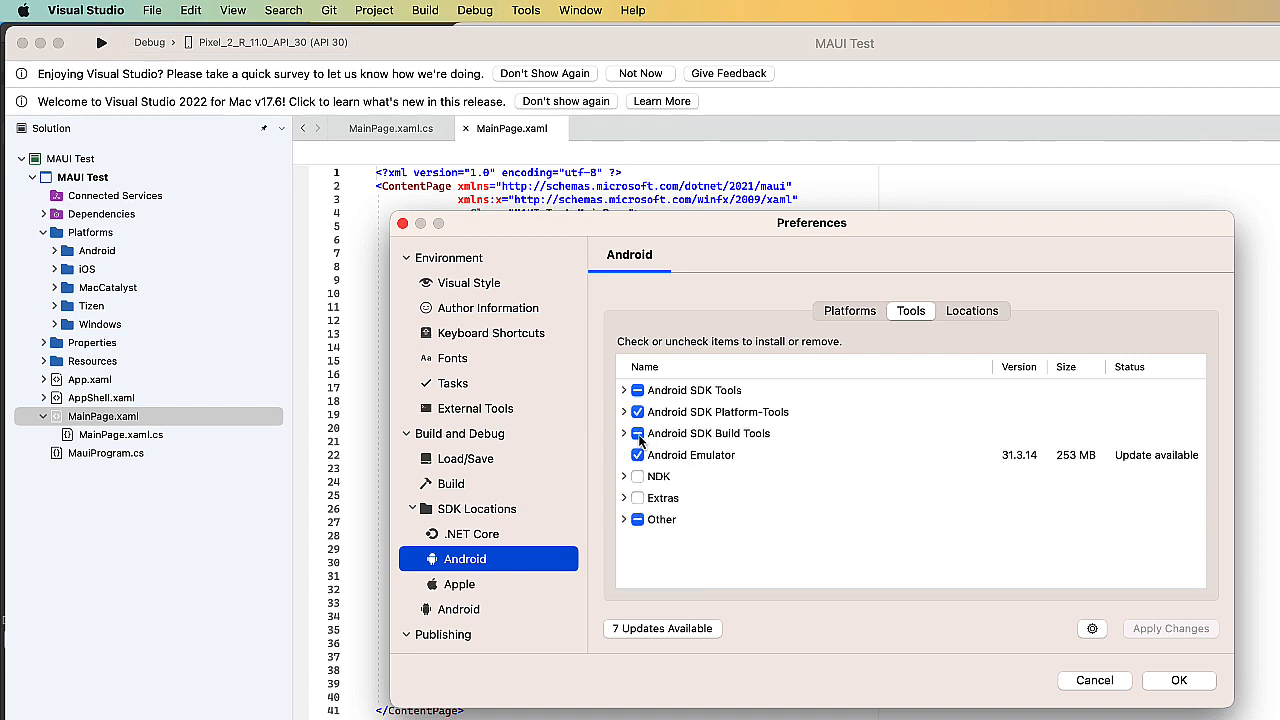
{"action": "left_click", "coordinate": [624, 433]}
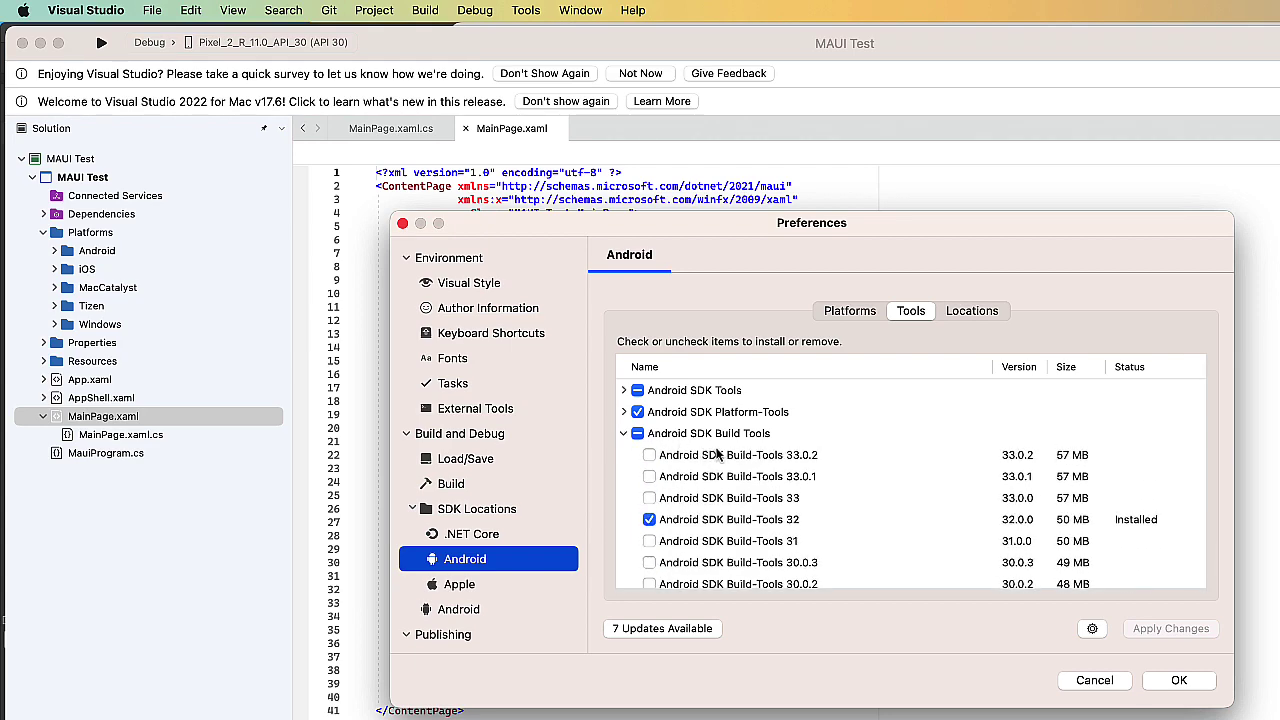
{"action": "left_click", "coordinate": [649, 455]}
{"action": "left_click", "coordinate": [624, 433]}
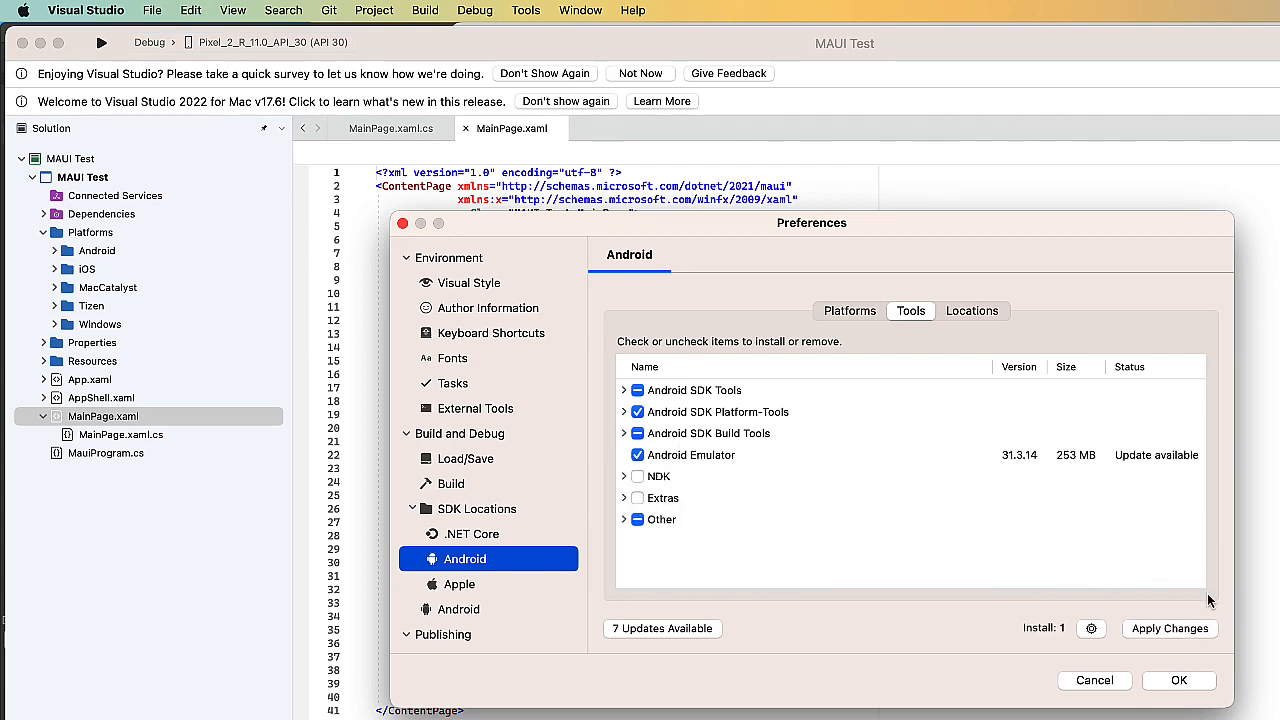
{"action": "left_click", "coordinate": [1170, 628]}
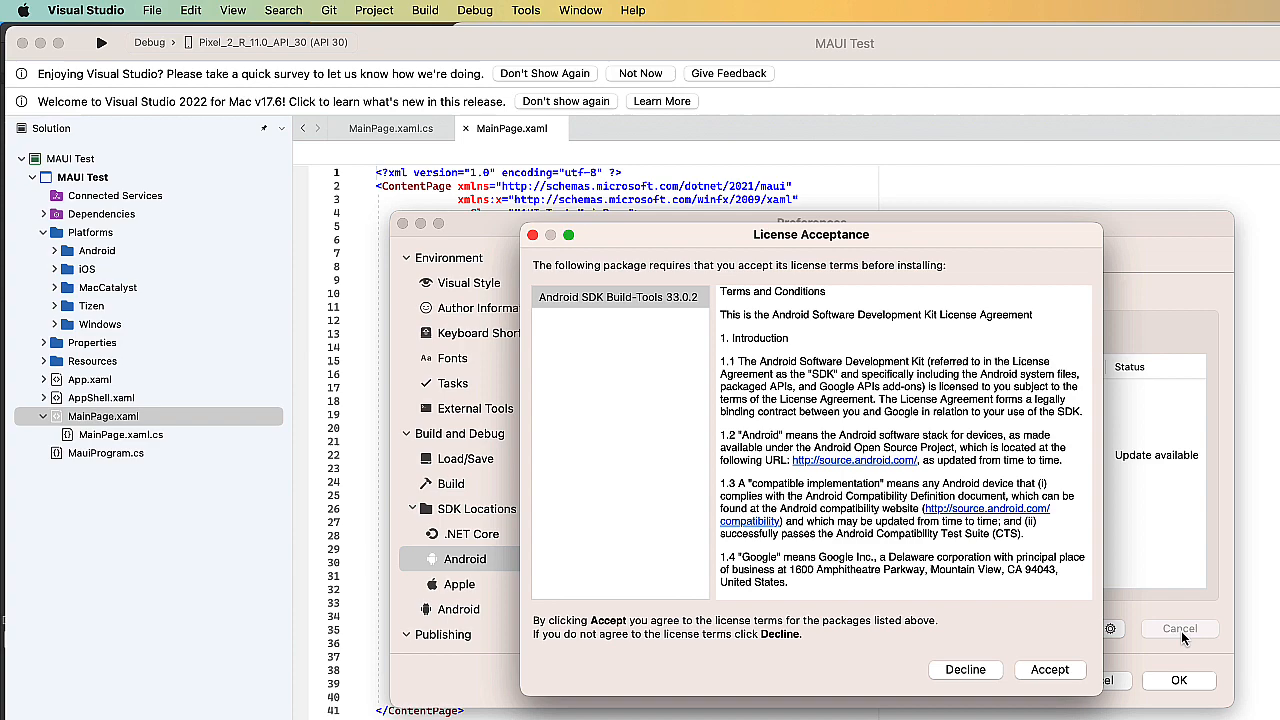
{"action": "left_click", "coordinate": [1062, 672]}
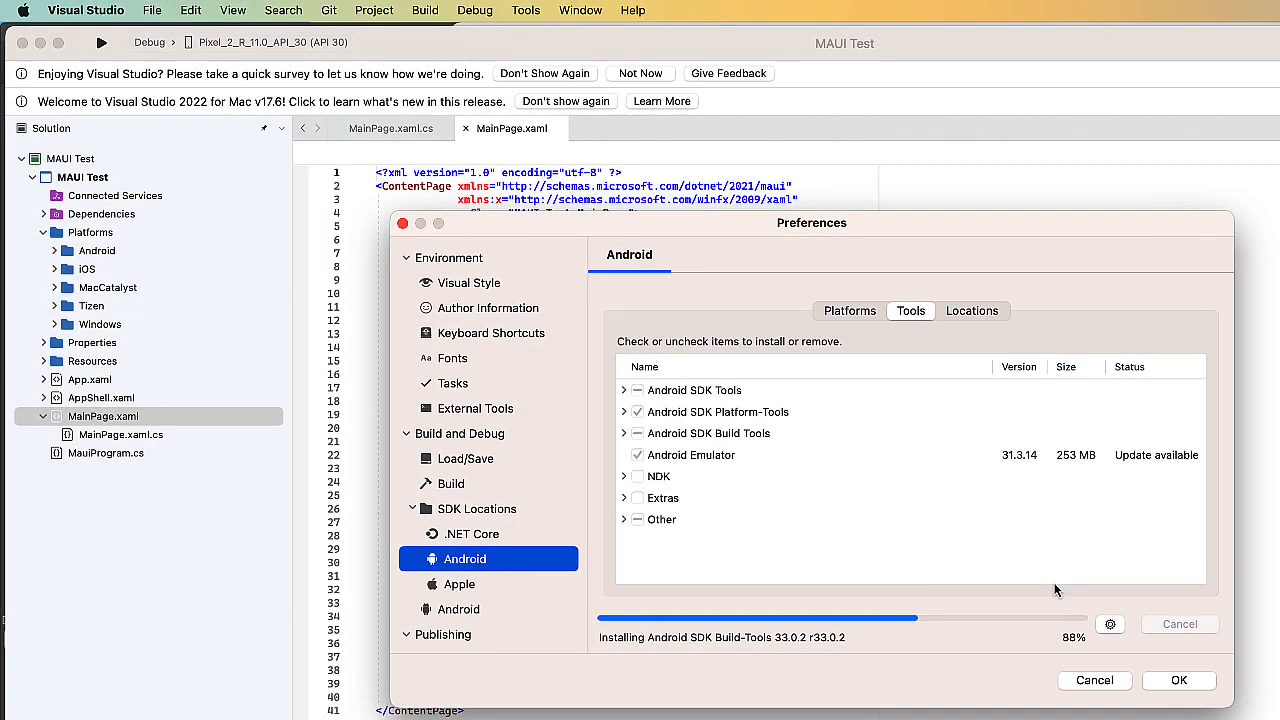
{"action": "left_click", "coordinate": [1180, 681]}
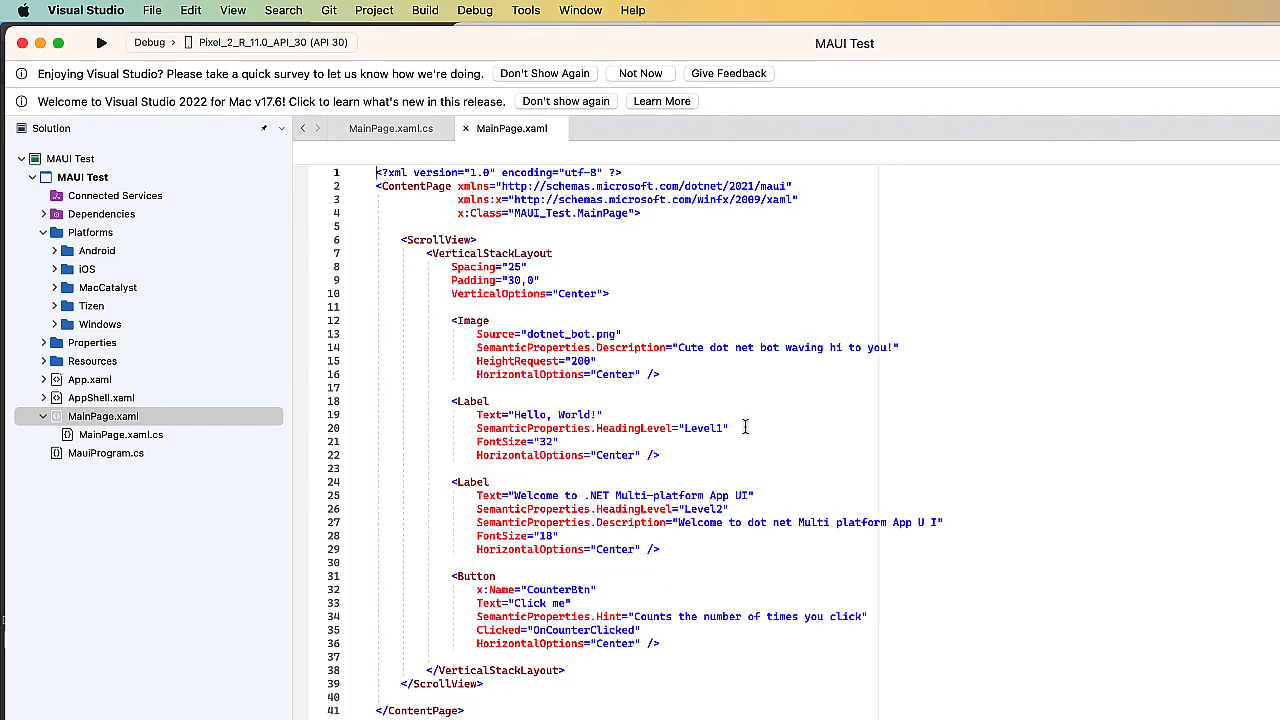
Step: Launch the Android Device Manager and start a new device, prefilled as Pixel 5 - API 33
{"action": "left_click", "coordinate": [526, 10]}
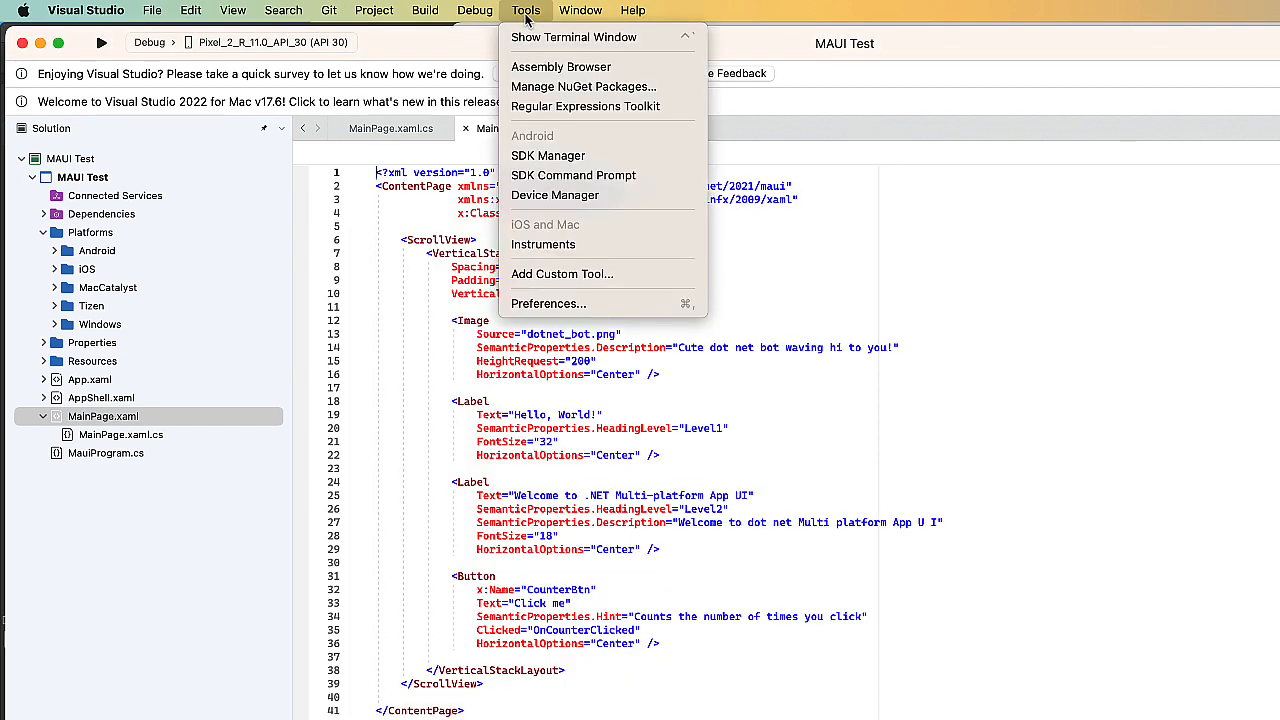
{"action": "left_click", "coordinate": [555, 195]}
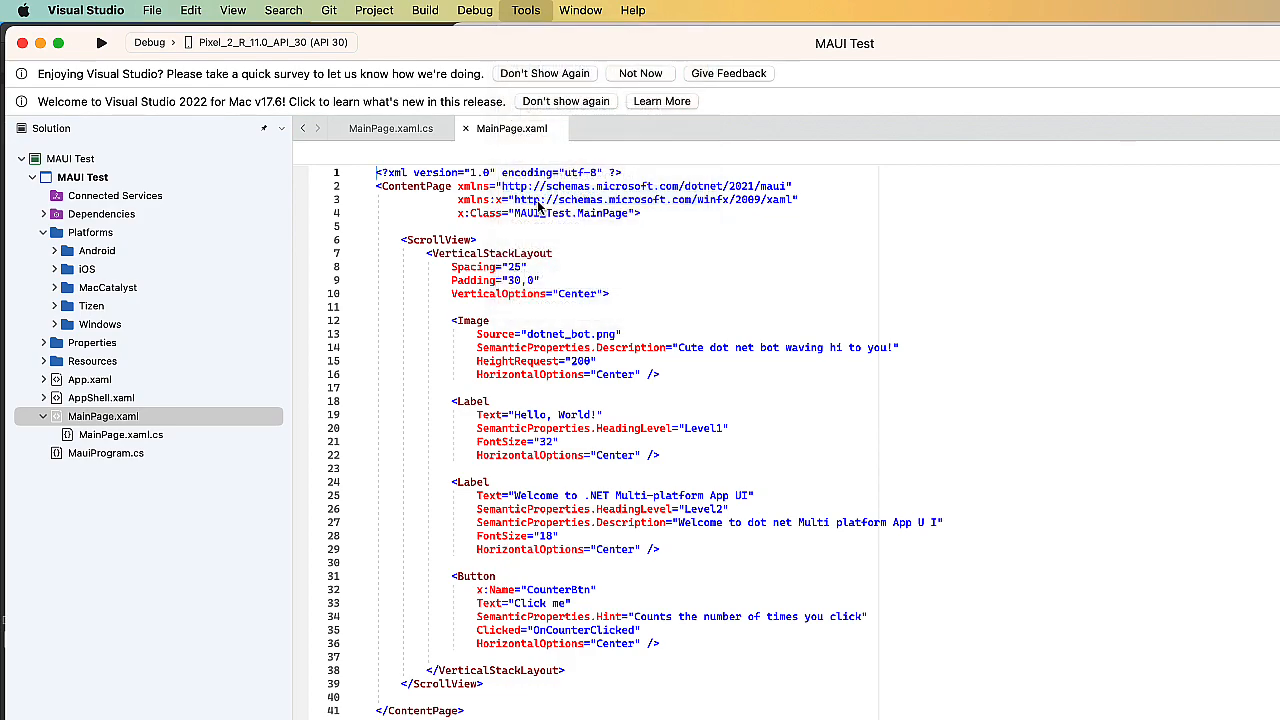
{"action": "left_click_drag", "start_coordinate": [922, 190], "coordinate": [618, 79]}
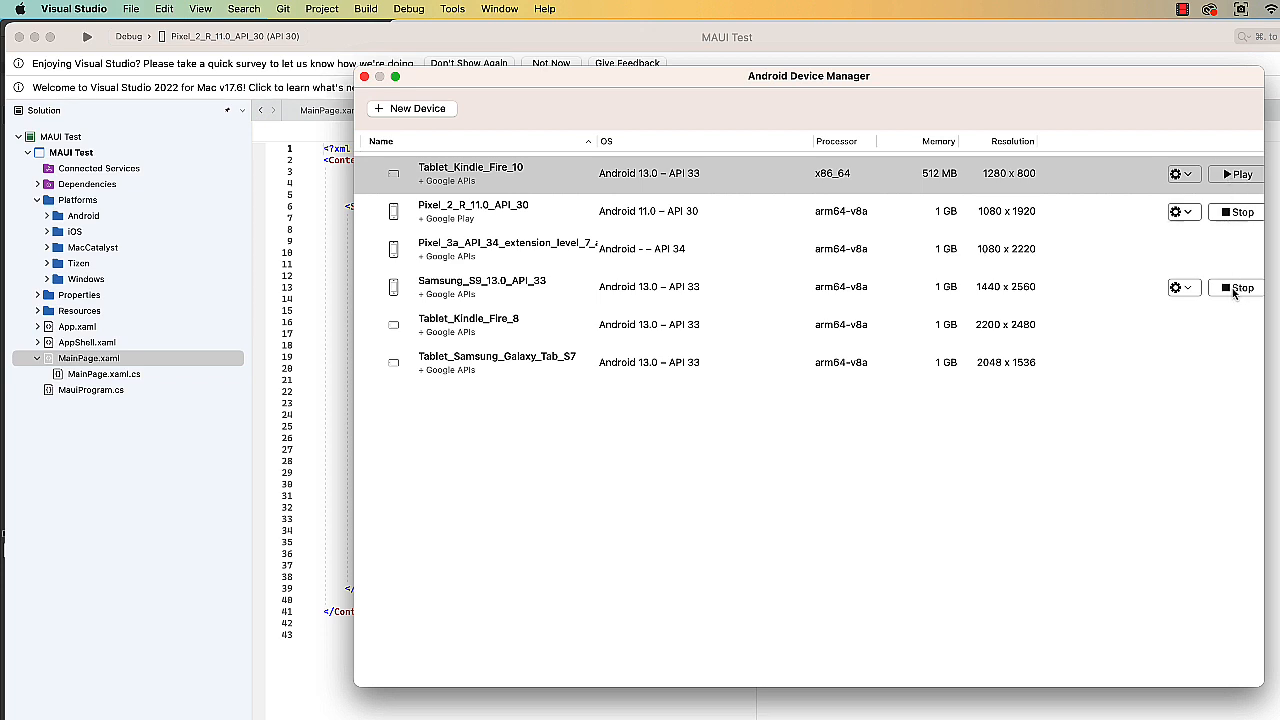
{"action": "left_click", "coordinate": [417, 108]}
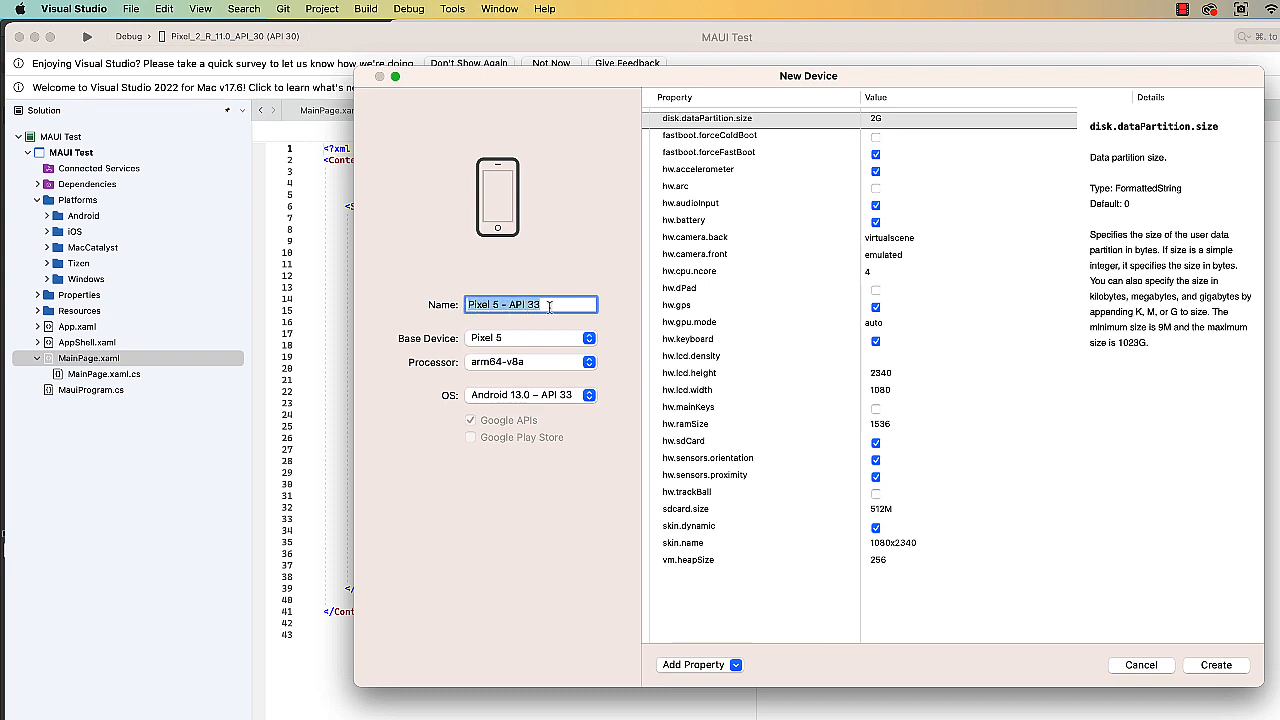
Step: Name the device Pixel 5 - API 33 MAUI and keep arm64-v8a processor on Android 13.0 – API 33
{"action": "left_click", "coordinate": [549, 305]}
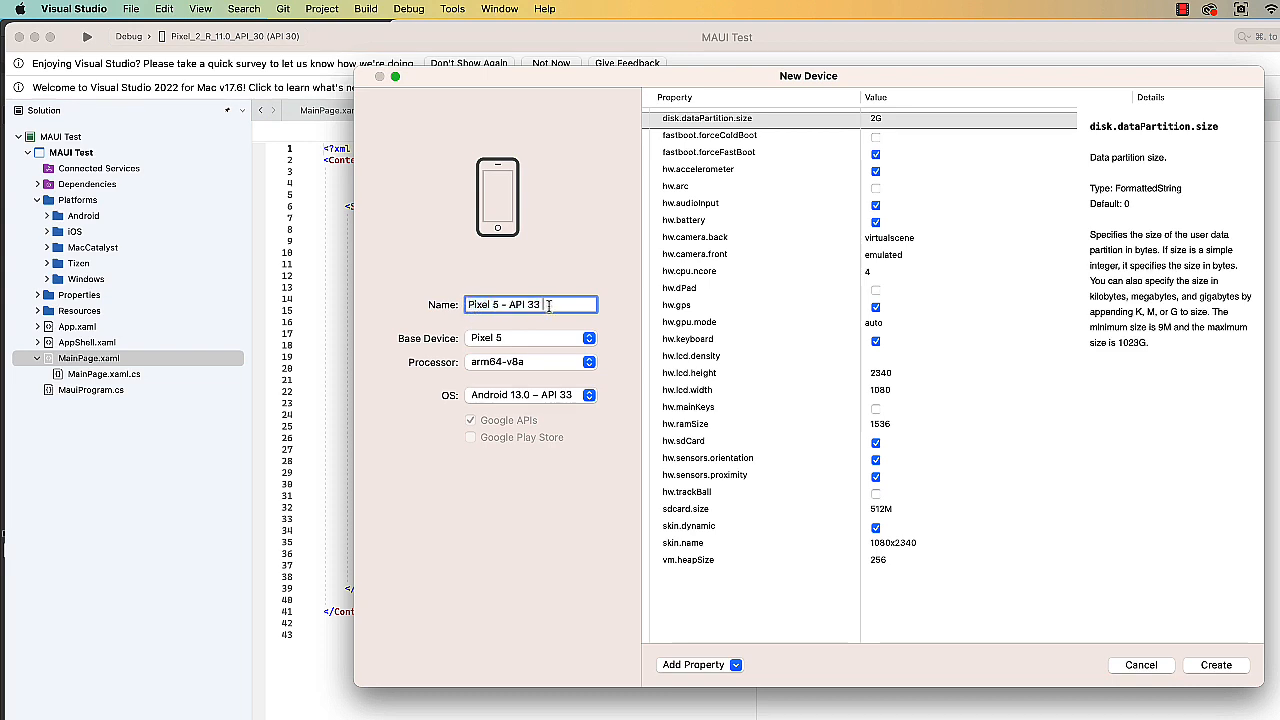
{"action": "type", "text": "MAUI"}
{"action": "left_click", "coordinate": [590, 340]}
{"action": "left_click", "coordinate": [530, 337]}
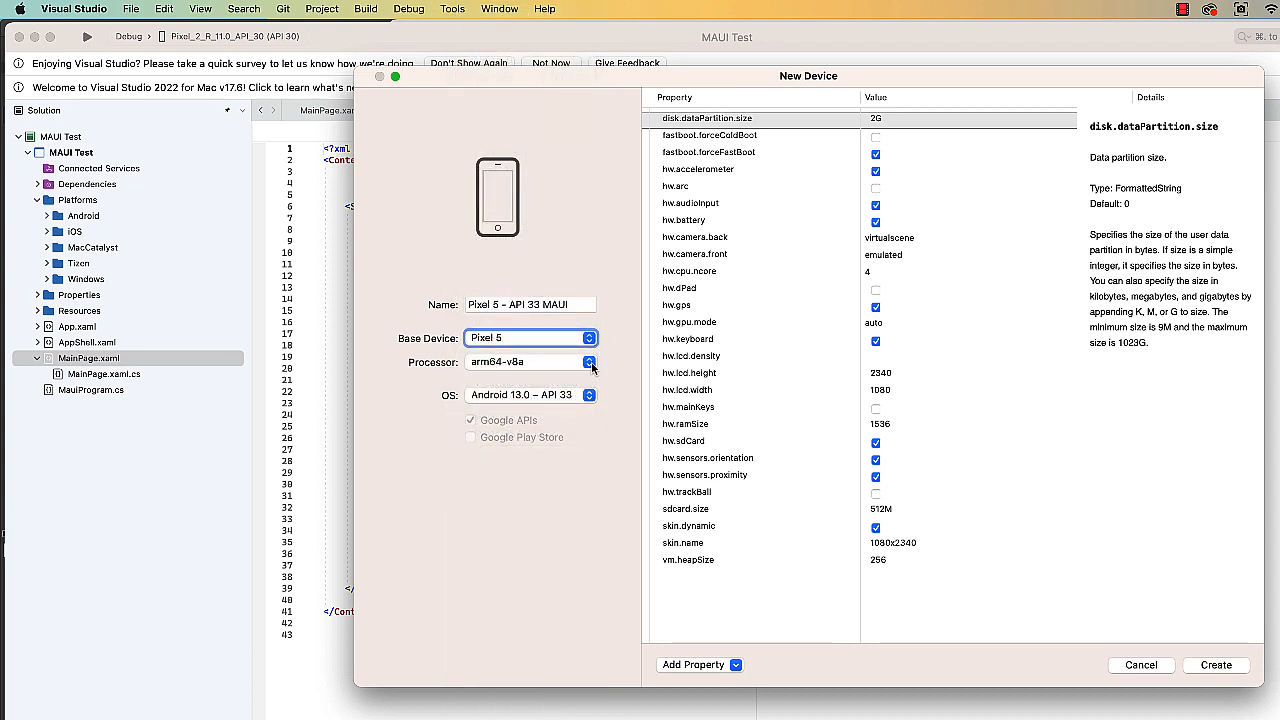
{"action": "left_click", "coordinate": [589, 362]}
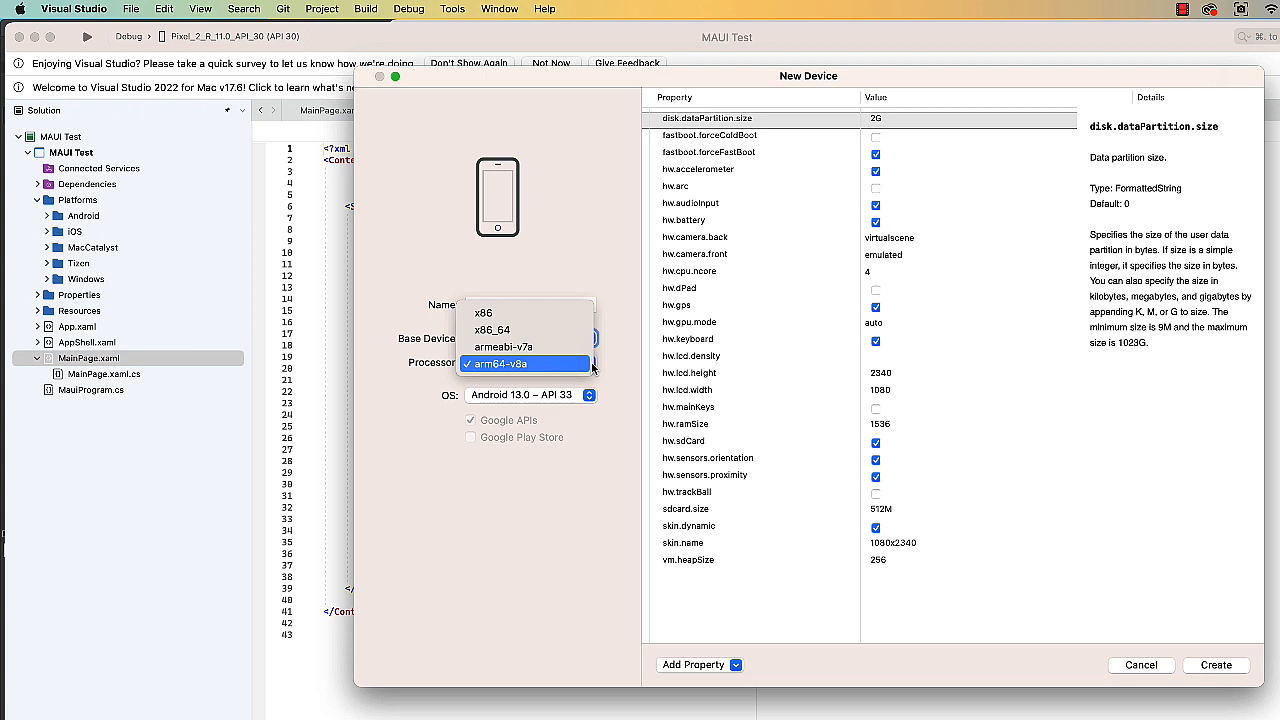
{"action": "left_click", "coordinate": [560, 364]}
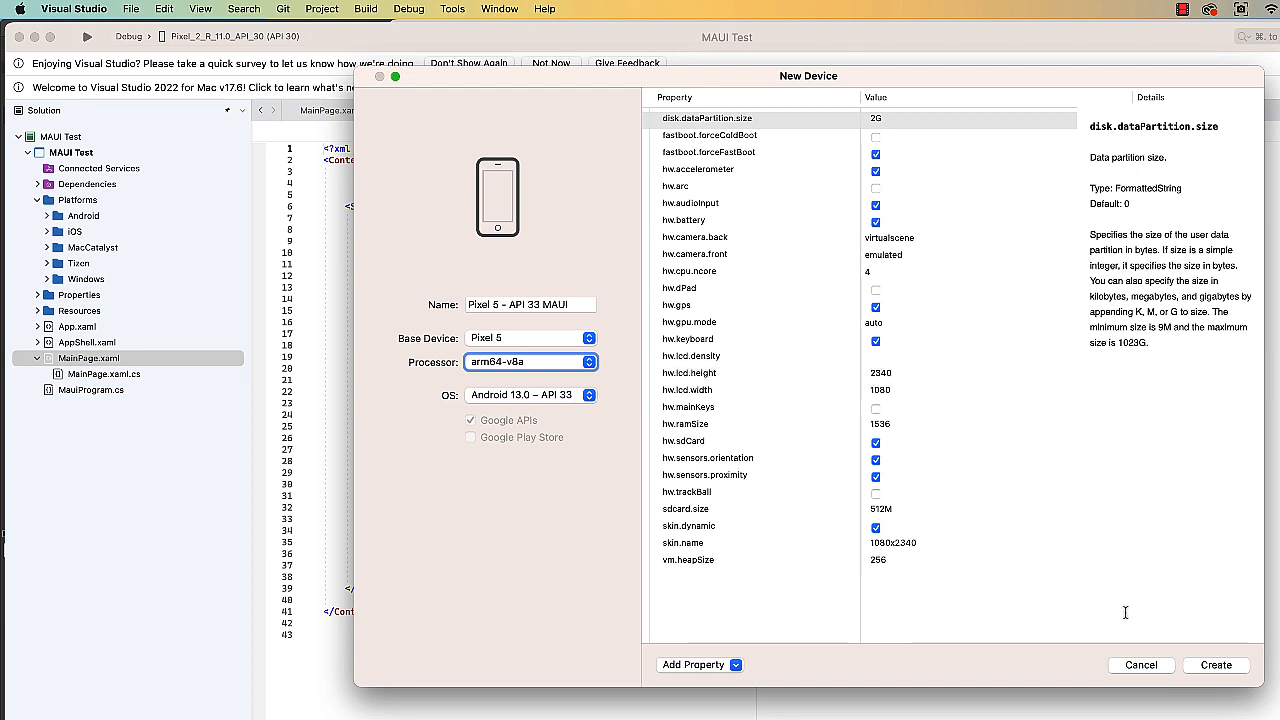
Step: Create the Pixel 5 - API 33 MAUI device and boot its emulator beside the IDE
{"action": "left_click", "coordinate": [1216, 665]}
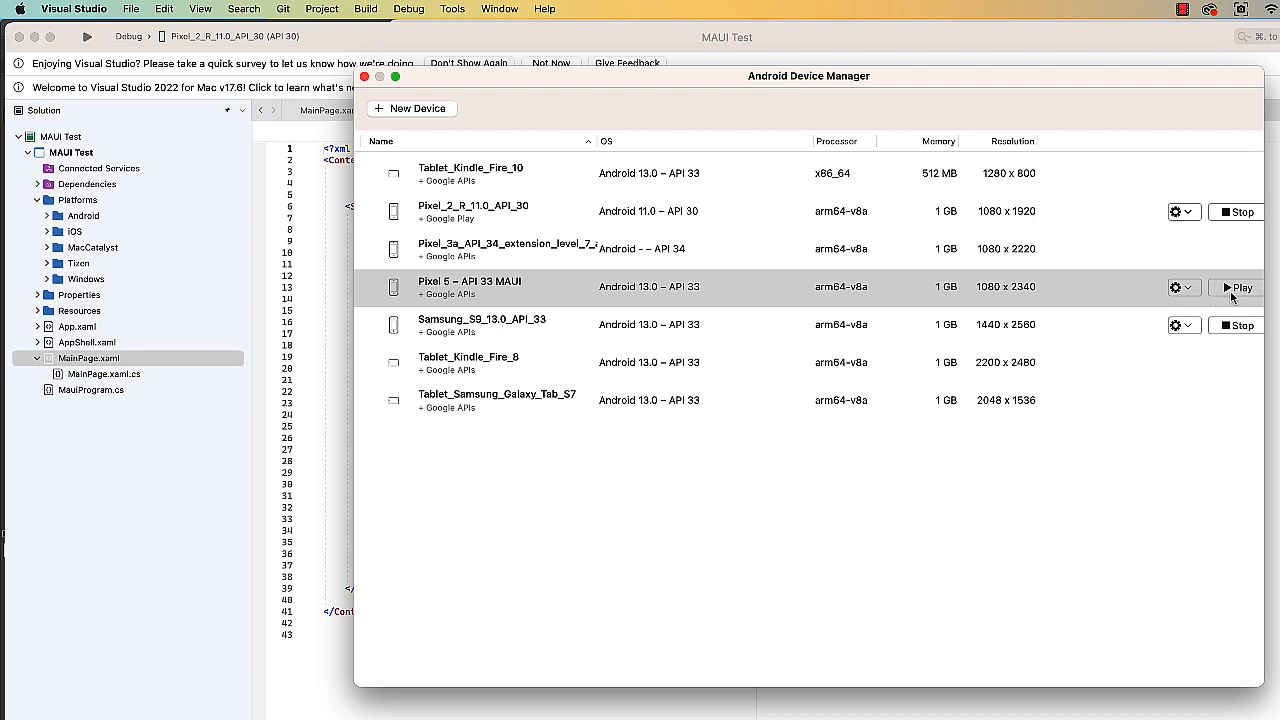
{"action": "left_click", "coordinate": [1233, 290]}
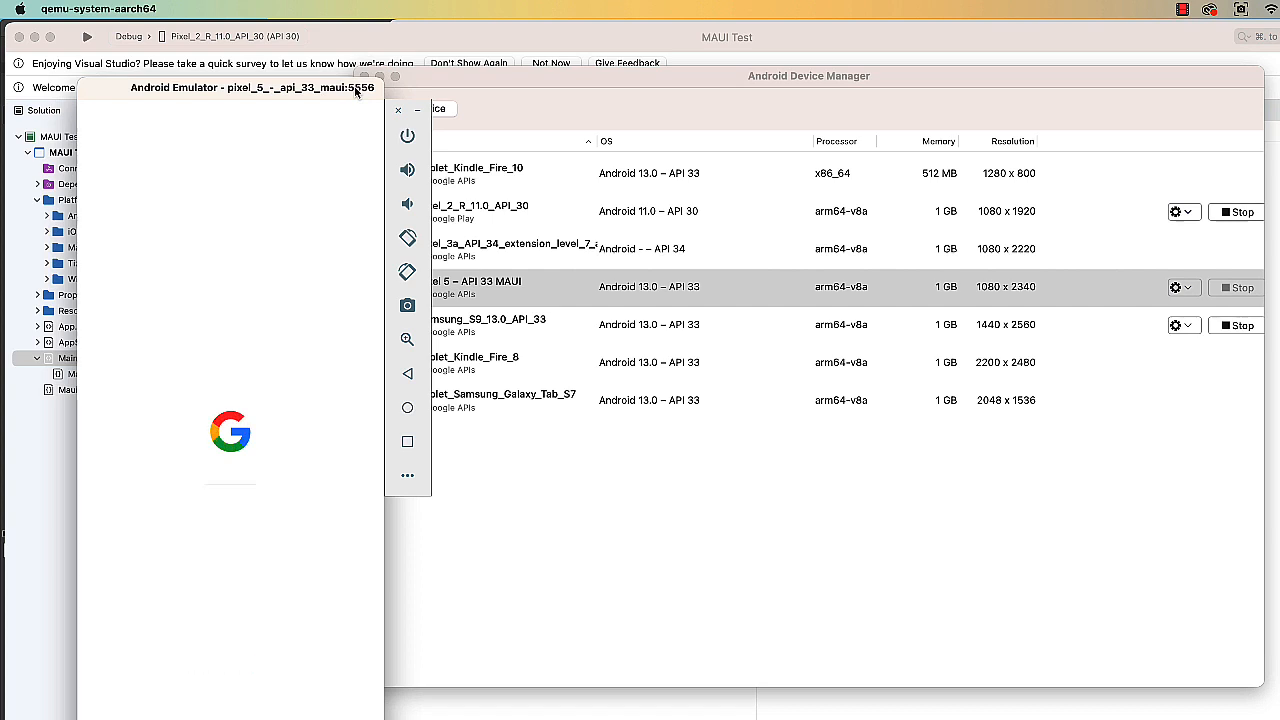
{"action": "left_click_drag", "start_coordinate": [356, 88], "coordinate": [1228, 58]}
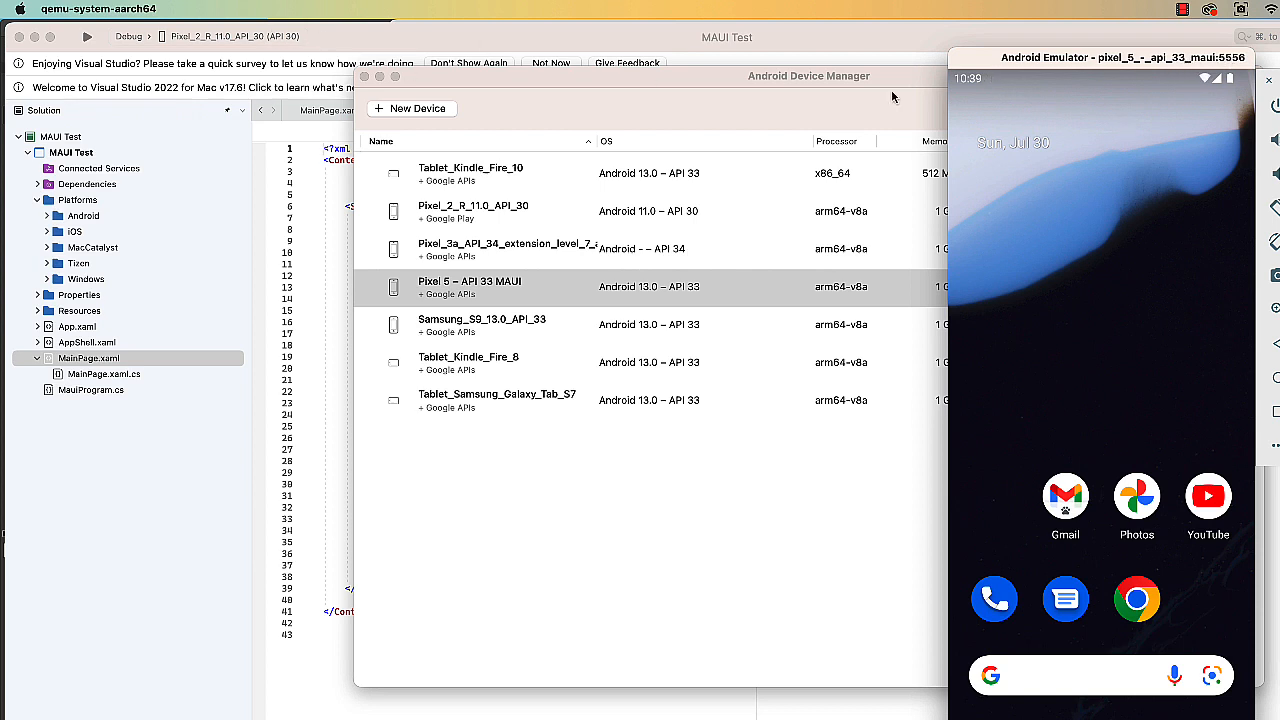
{"action": "left_click", "coordinate": [364, 40]}
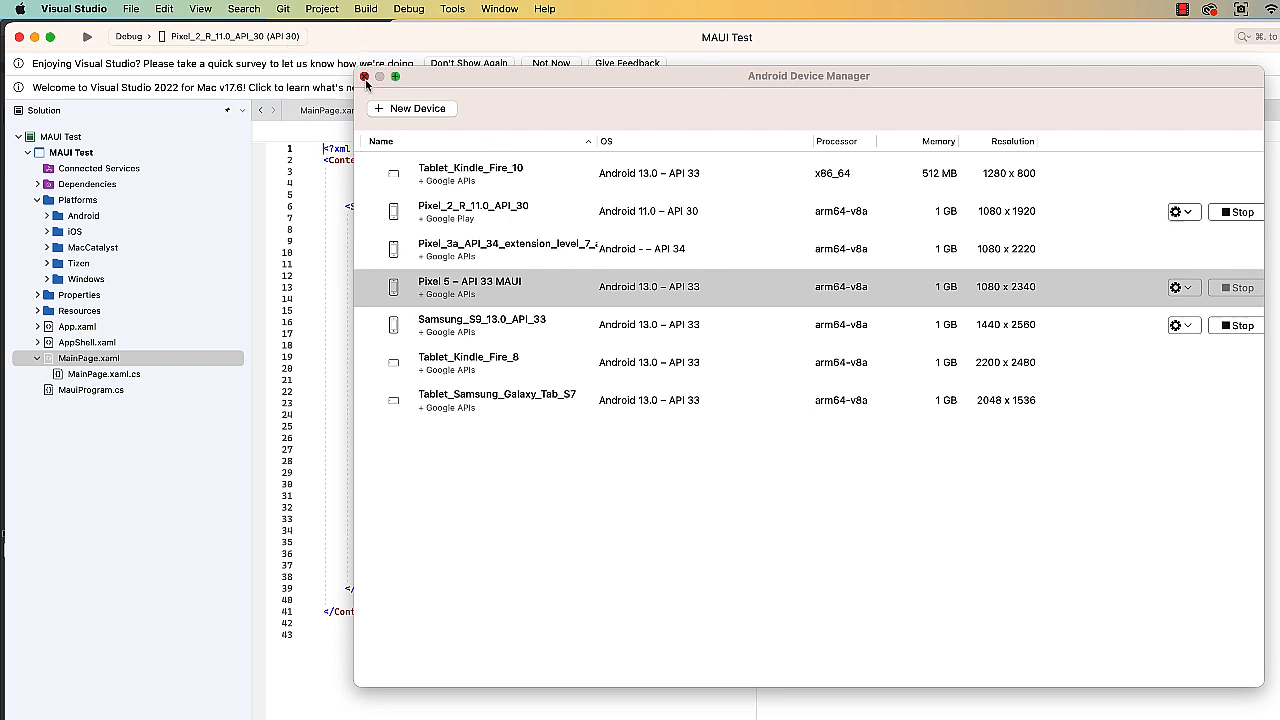
Step: Run MAUI Test on the Pixel 5 - API 33 MAUI emulator as the run target
{"action": "left_click", "coordinate": [365, 78]}
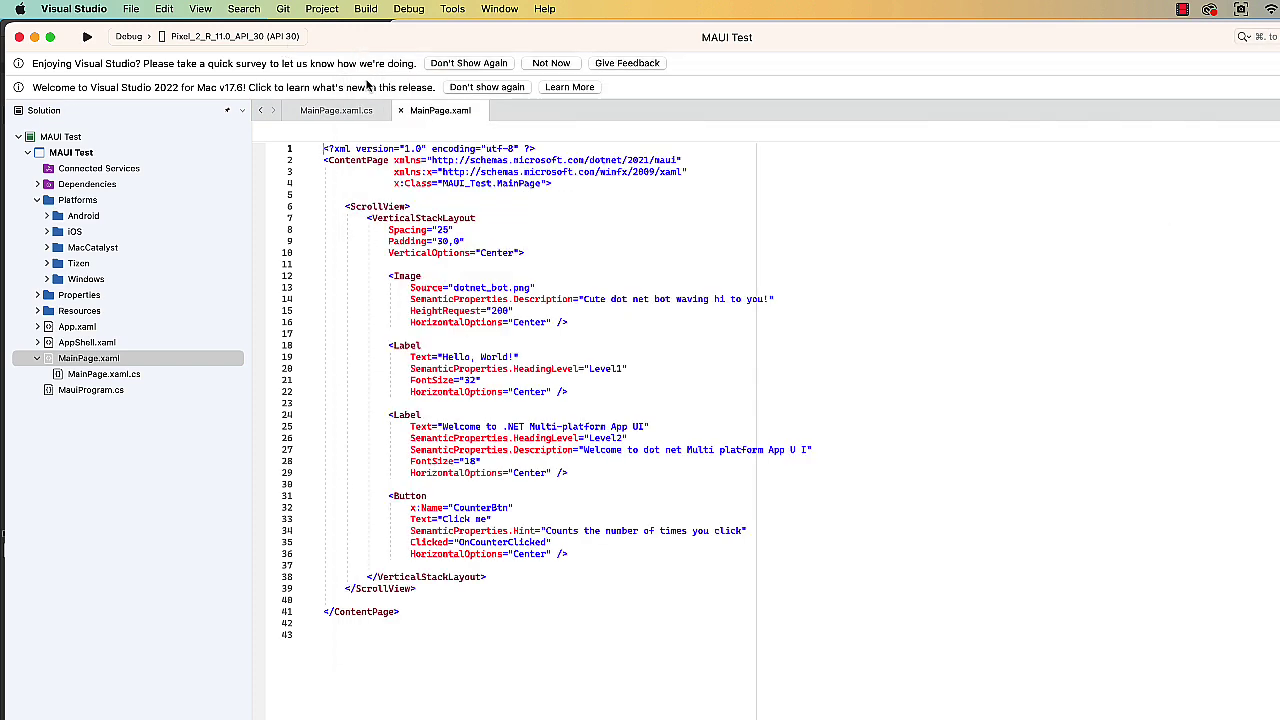
{"action": "left_click", "coordinate": [228, 37]}
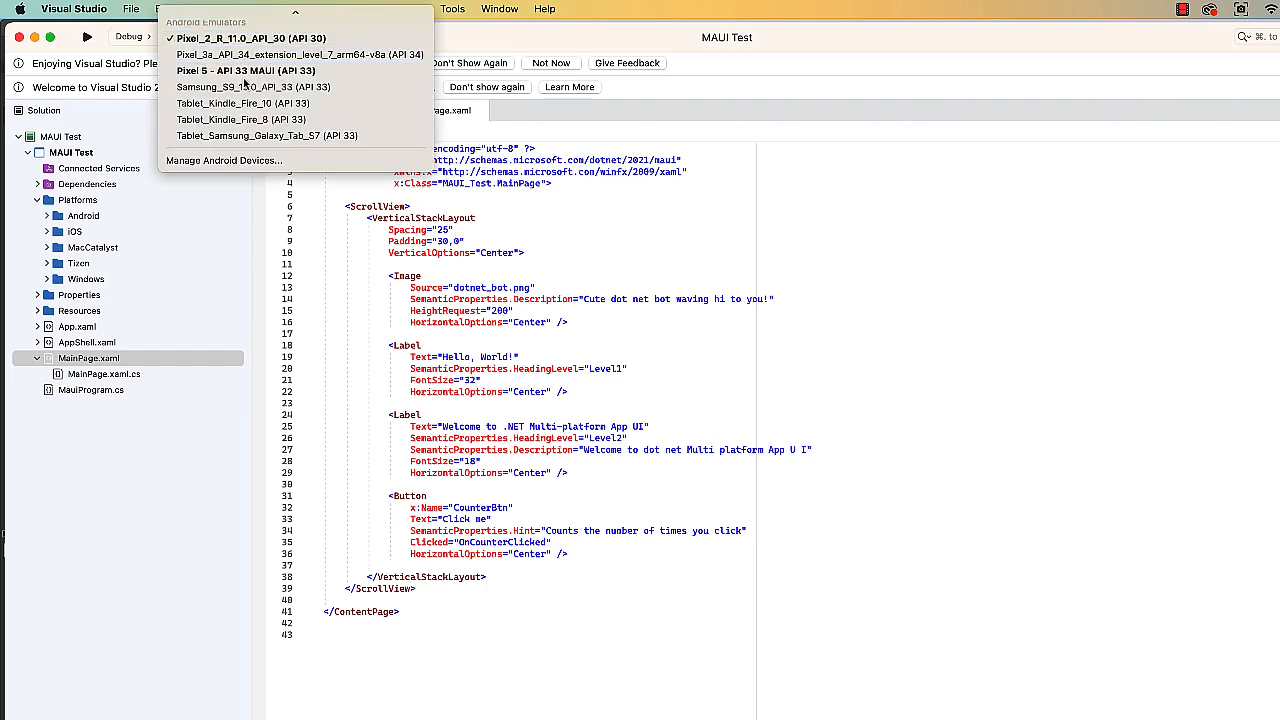
{"action": "left_click", "coordinate": [245, 71]}
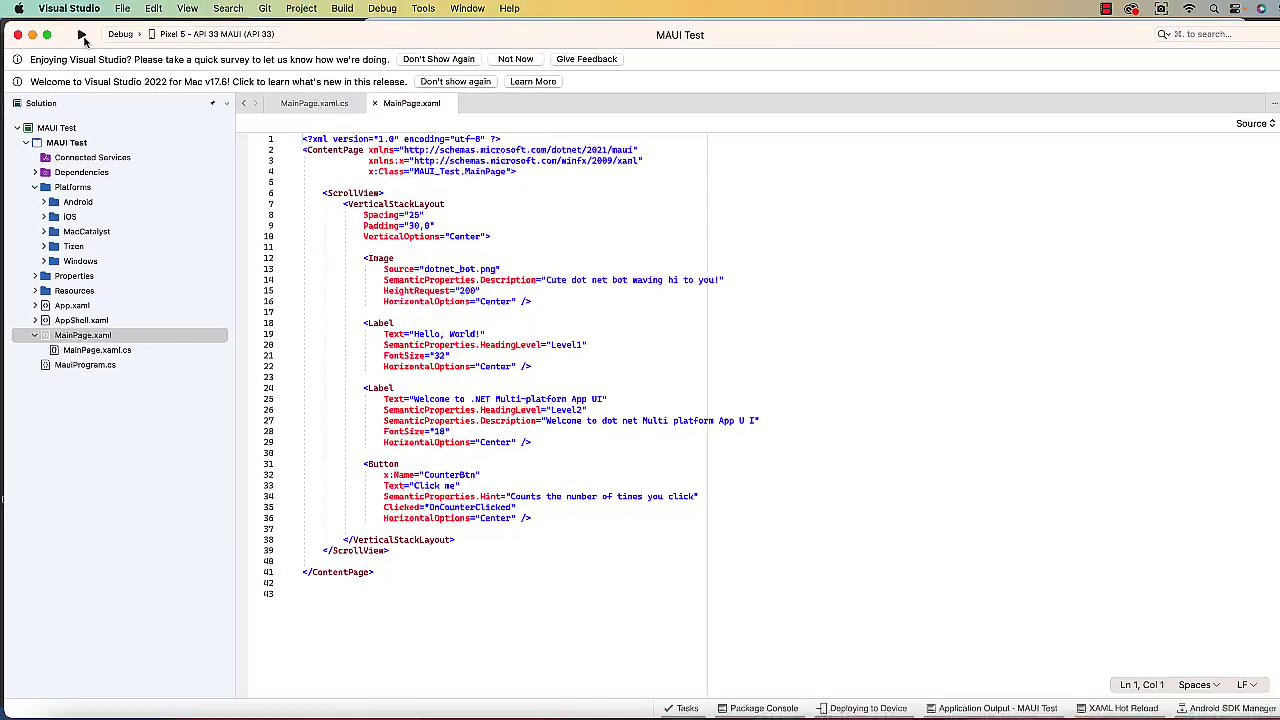
{"action": "left_click", "coordinate": [82, 35]}
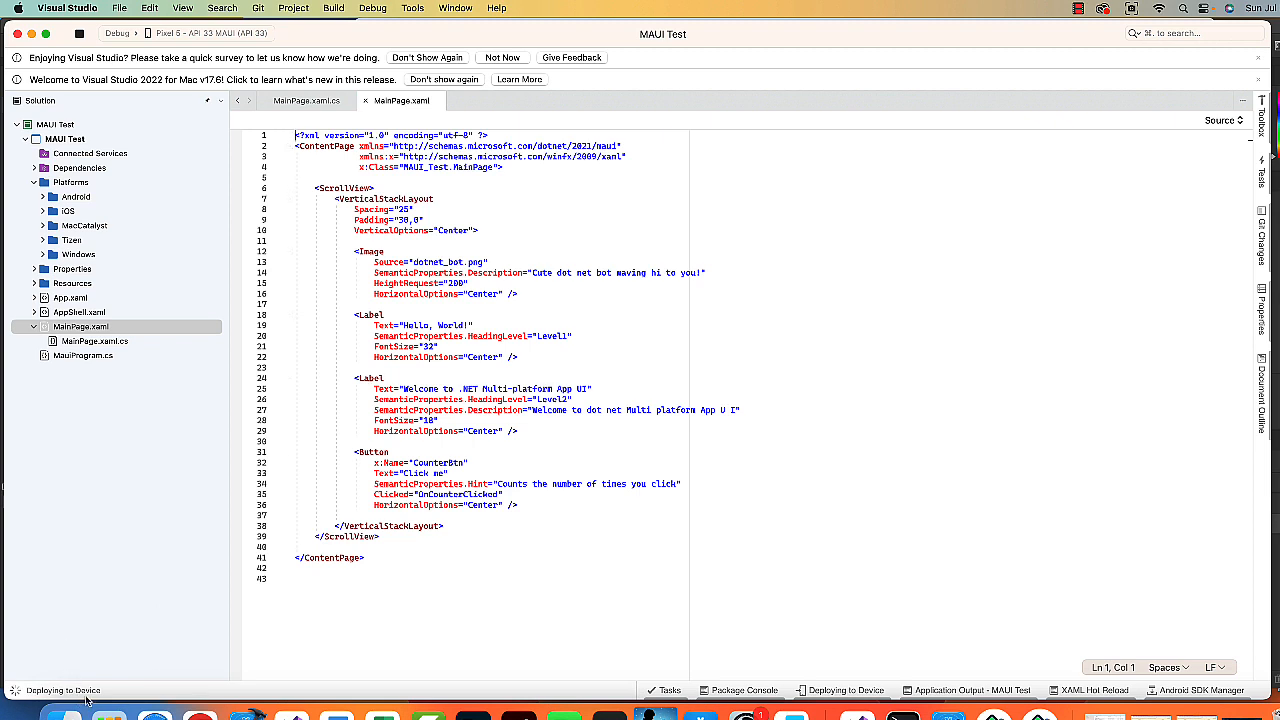
{"action": "left_click", "coordinate": [846, 690]}
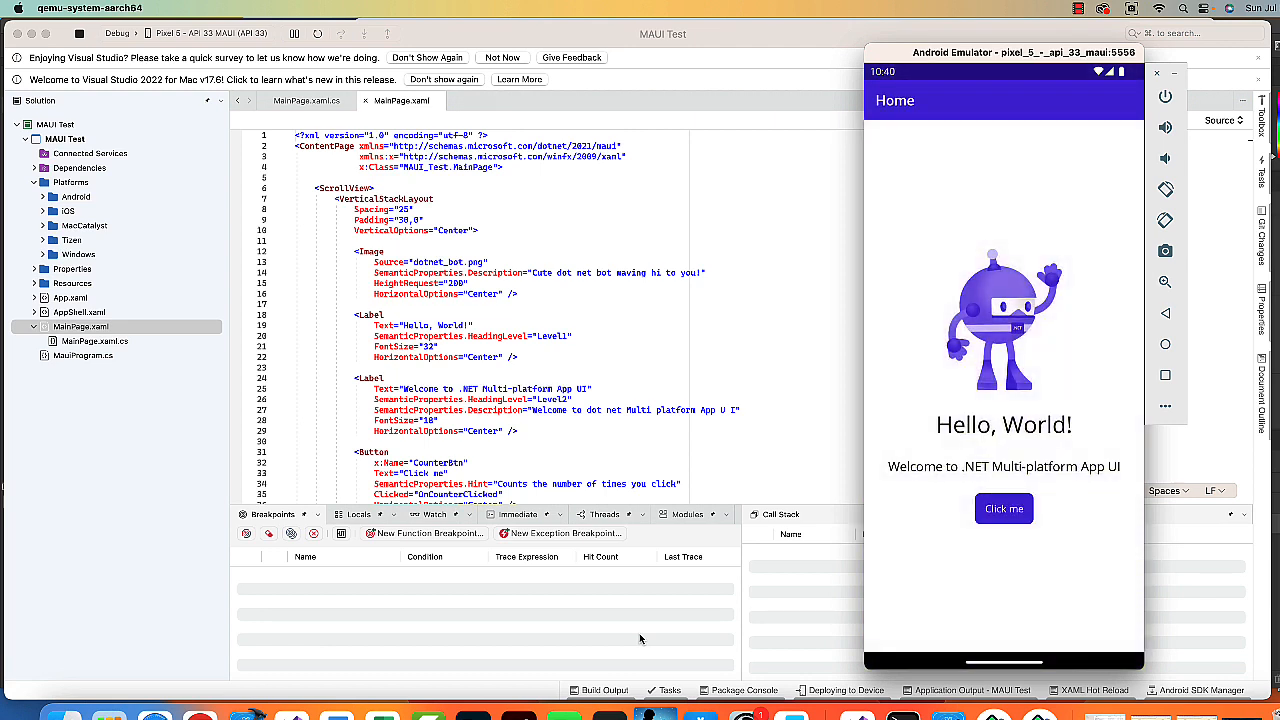
Step: Tap the app's button until it reads "Clicked 3 times", then stop debugging
{"action": "left_click", "coordinate": [1004, 508]}
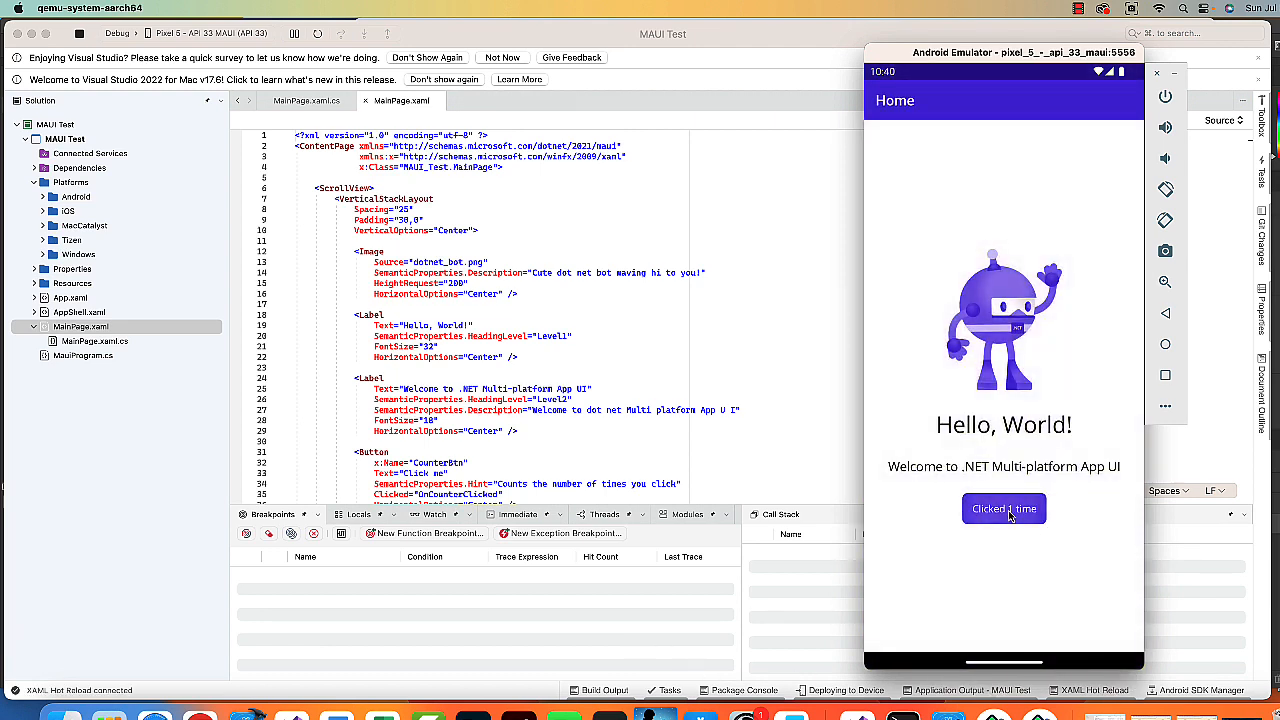
{"action": "left_click", "coordinate": [1010, 514]}
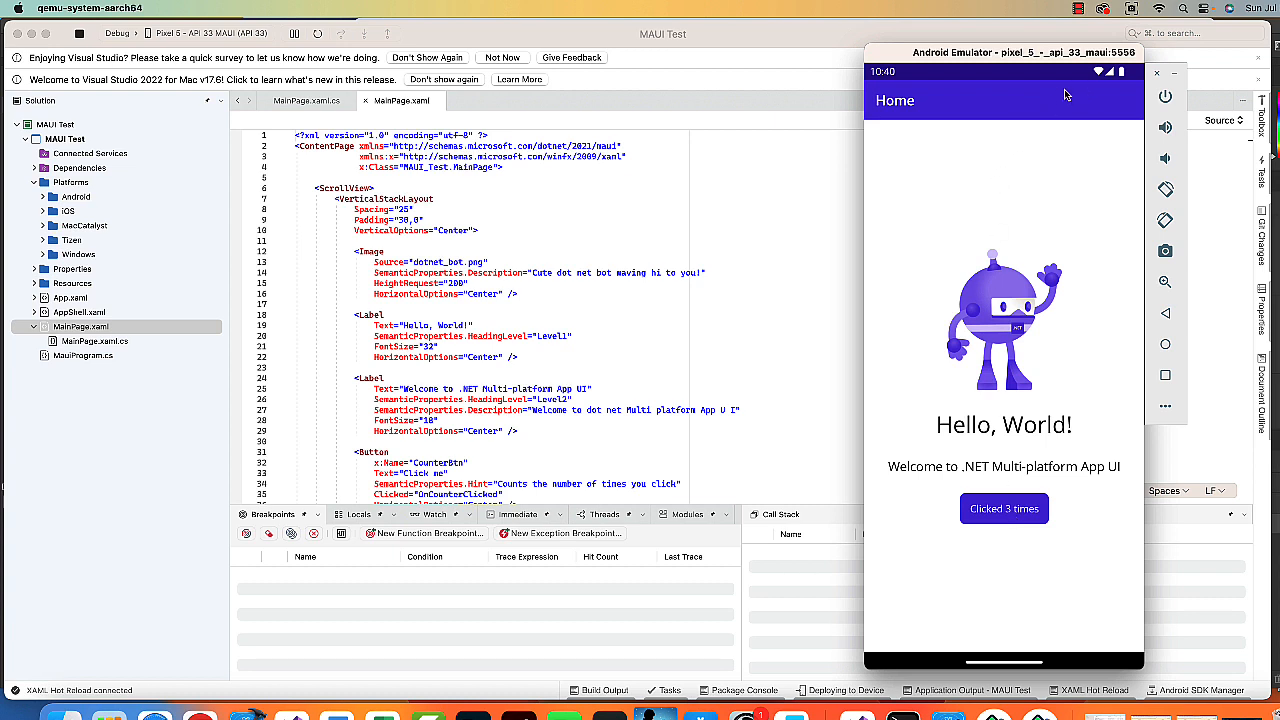
{"action": "left_click", "coordinate": [79, 34]}
Step: Set MAUI Test's minimum Android version to API level 21 in project properties and save
{"action": "left_click", "coordinate": [293, 8]}
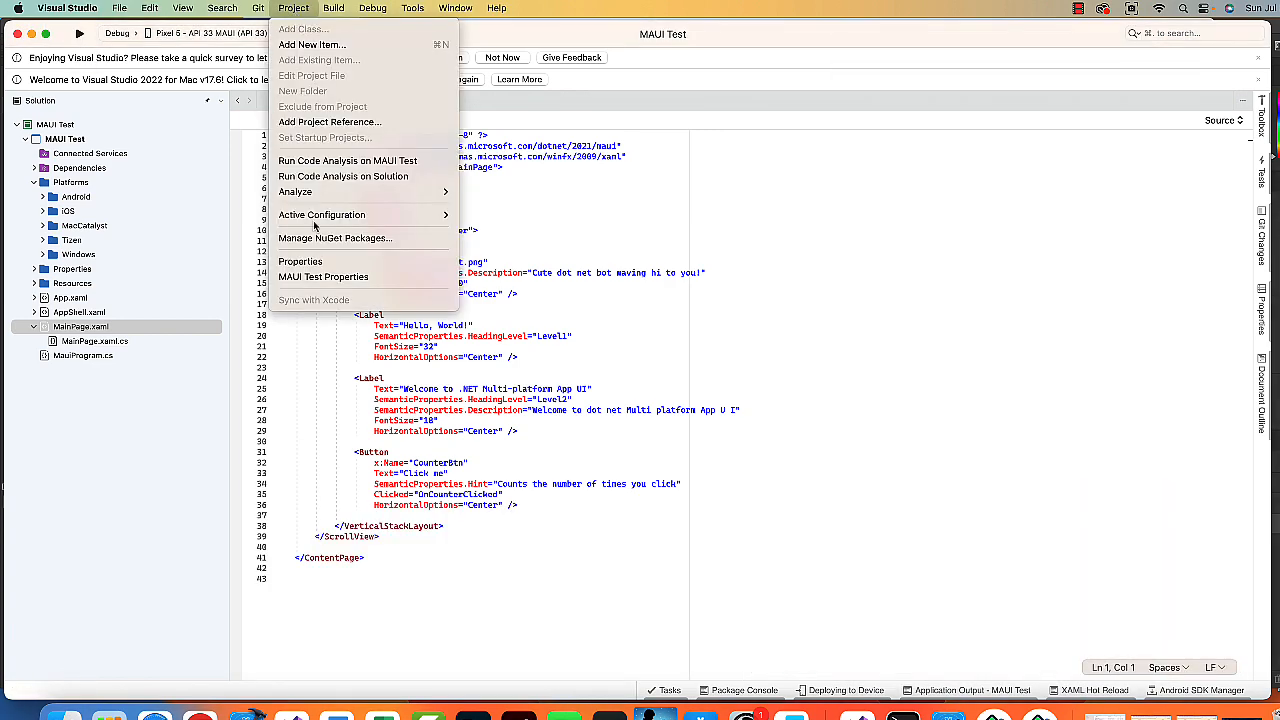
{"action": "left_click", "coordinate": [322, 278]}
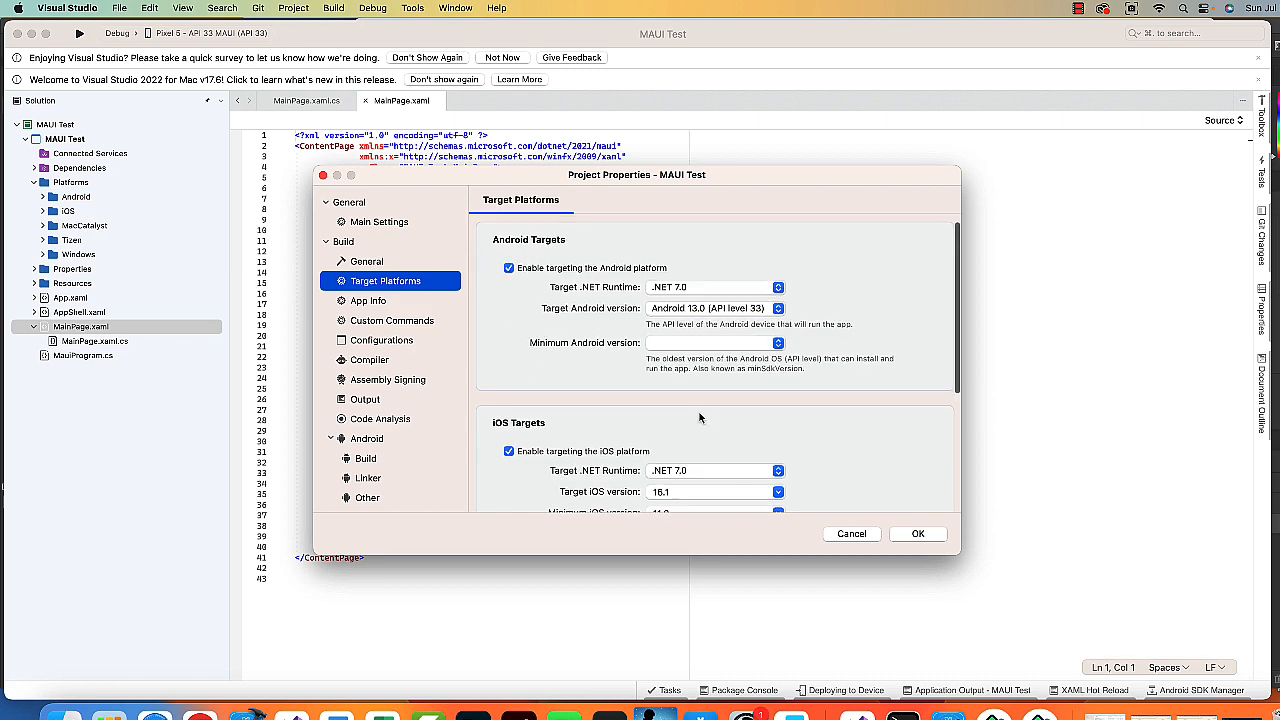
{"action": "scroll", "coordinate": [638, 330], "scroll_direction": "down", "scroll_amount": 5}
{"action": "scroll", "coordinate": [600, 370], "scroll_direction": "down", "scroll_amount": 5}
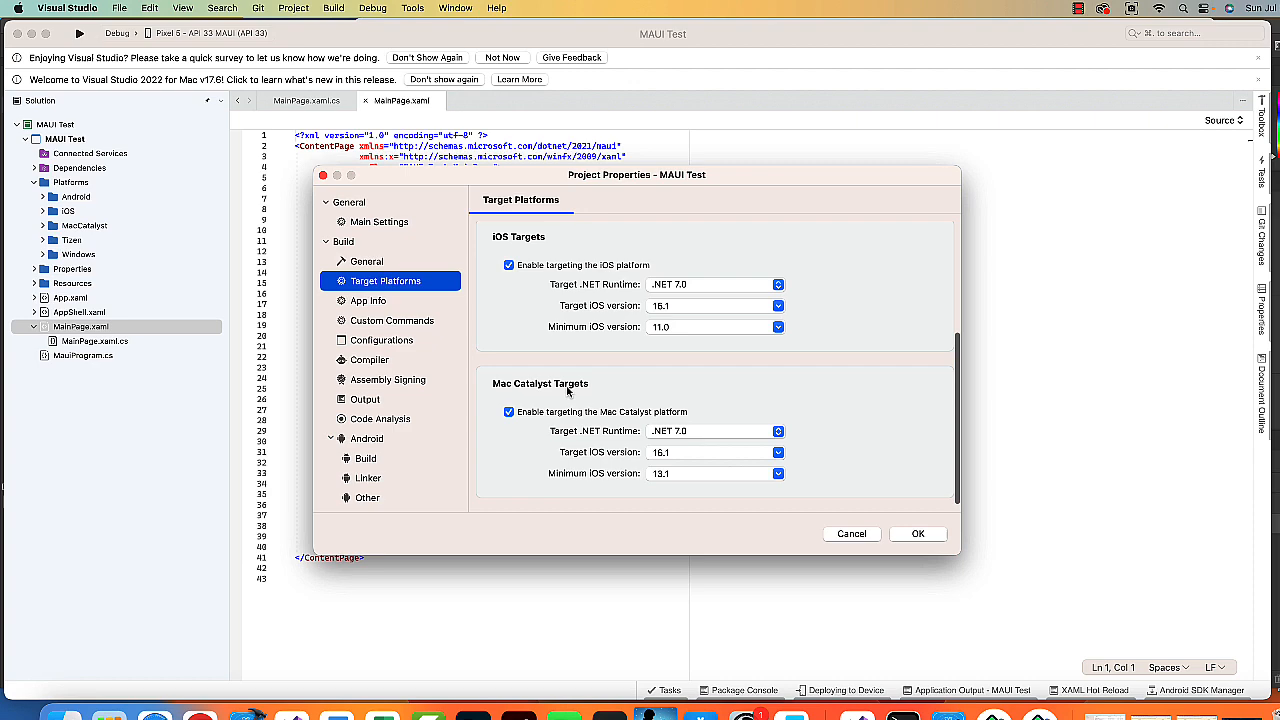
{"action": "scroll", "coordinate": [566, 390], "scroll_direction": "up", "scroll_amount": 5}
{"action": "scroll", "coordinate": [566, 384], "scroll_direction": "up", "scroll_amount": 5}
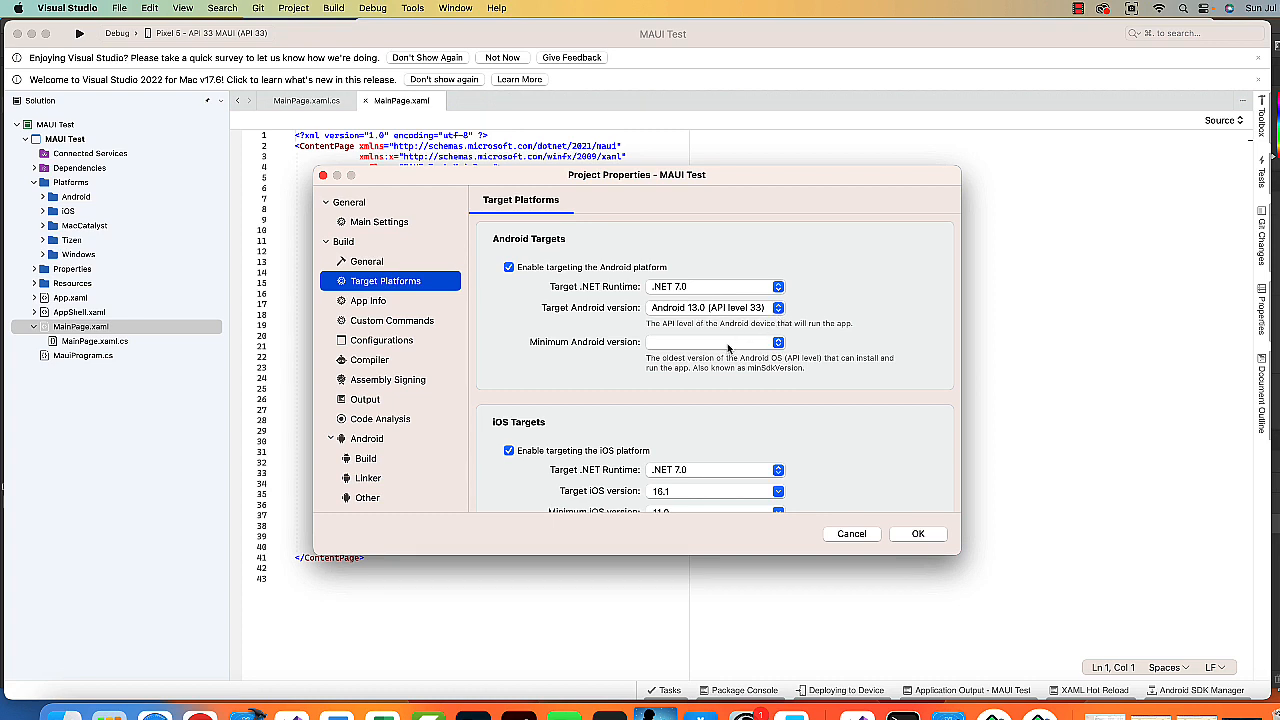
{"action": "left_click", "coordinate": [779, 345]}
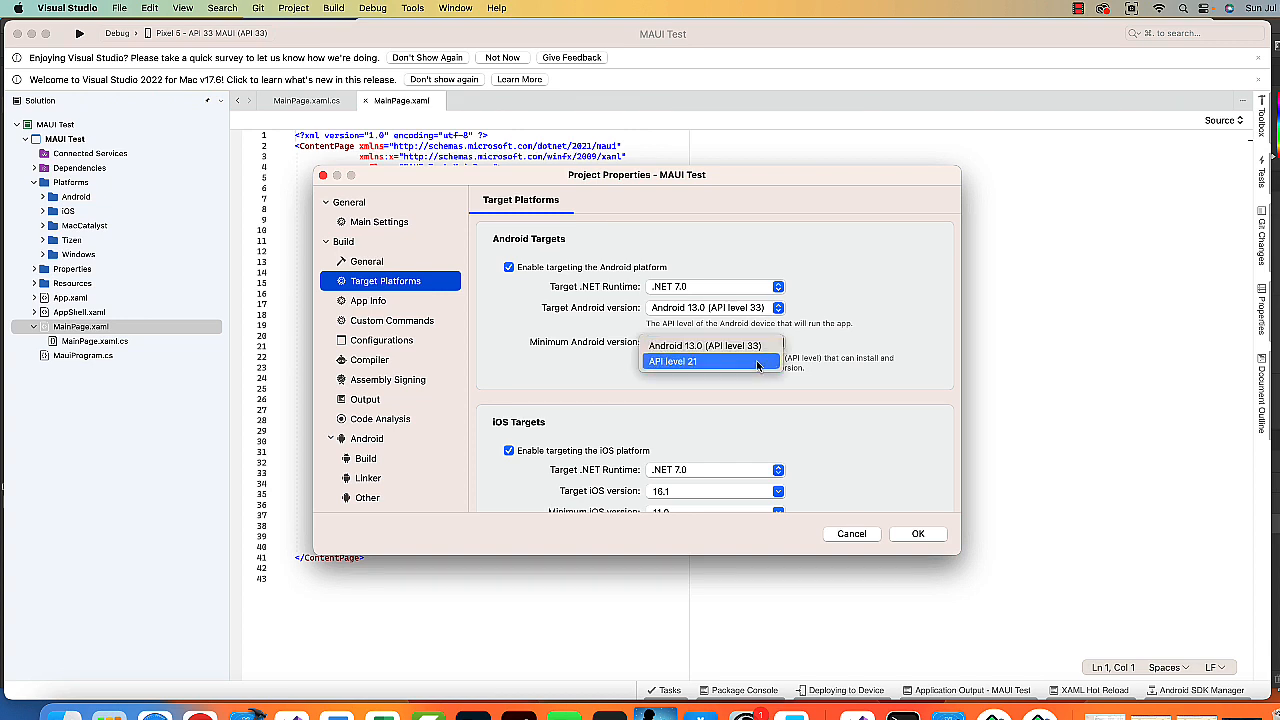
{"action": "left_click", "coordinate": [755, 362]}
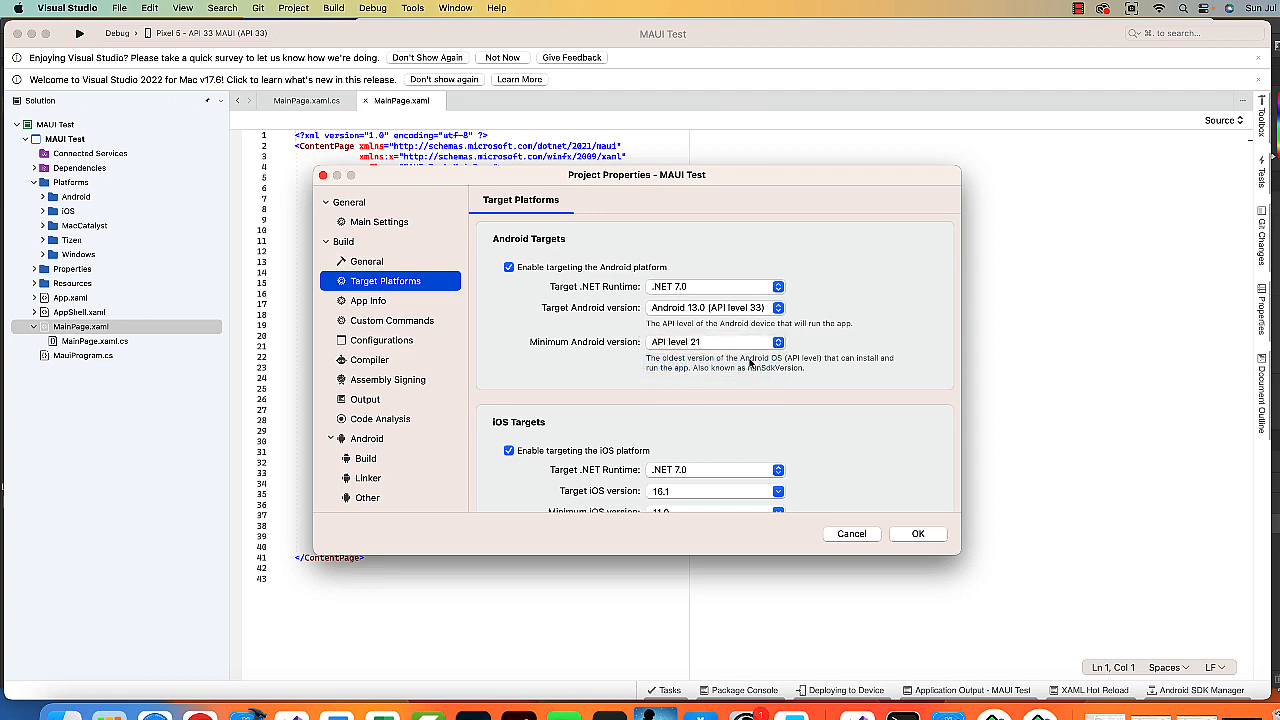
{"action": "left_click", "coordinate": [918, 534]}
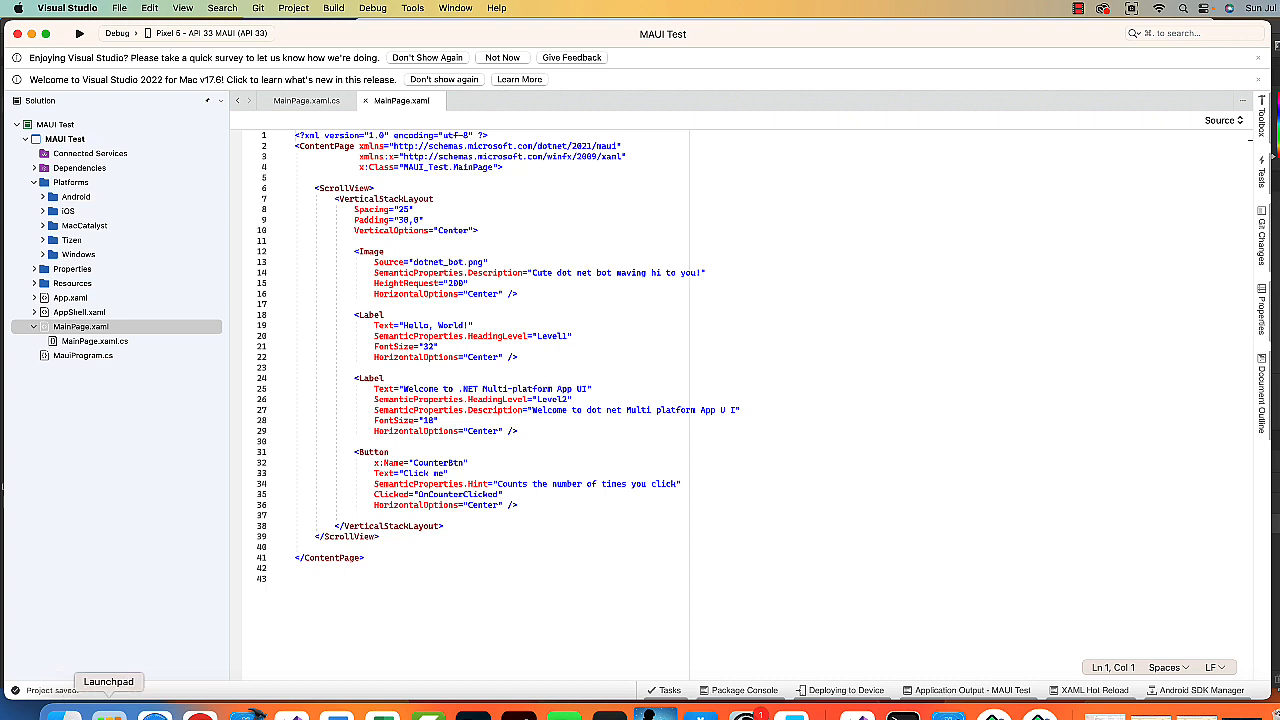
Step: Launch Android Studio from Launchpad, showing My Test Application
{"action": "right_click", "coordinate": [110, 712]}
{"action": "left_click", "coordinate": [136, 677]}
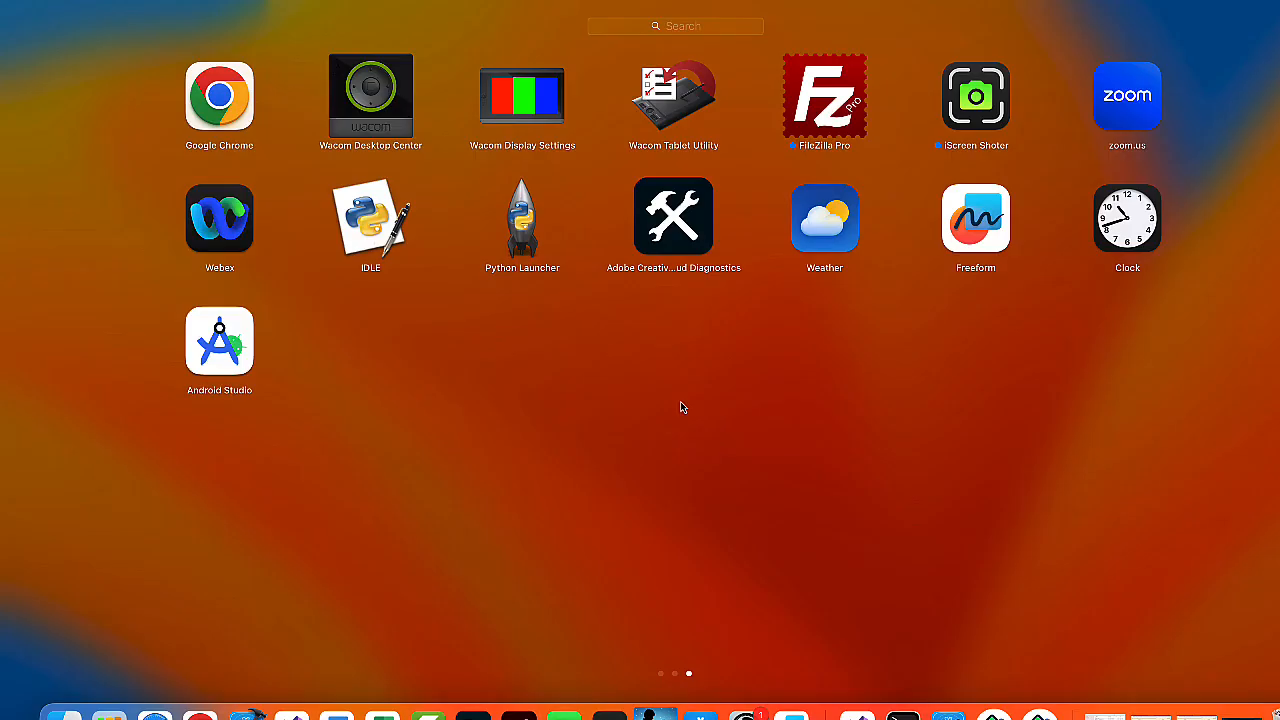
{"action": "left_click", "coordinate": [228, 355]}
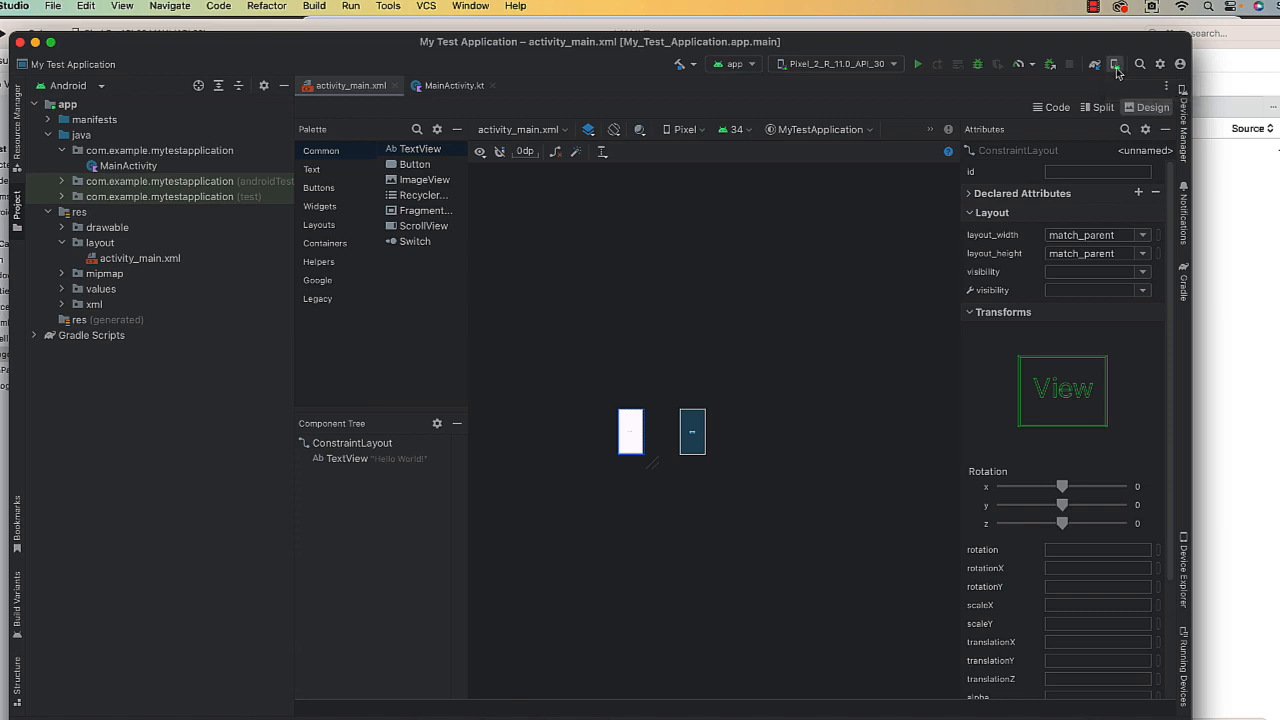
Step: Show the Device Manager's virtual device list and dismiss the Create Device hardware dialog without creating one
{"action": "left_click", "coordinate": [1117, 66]}
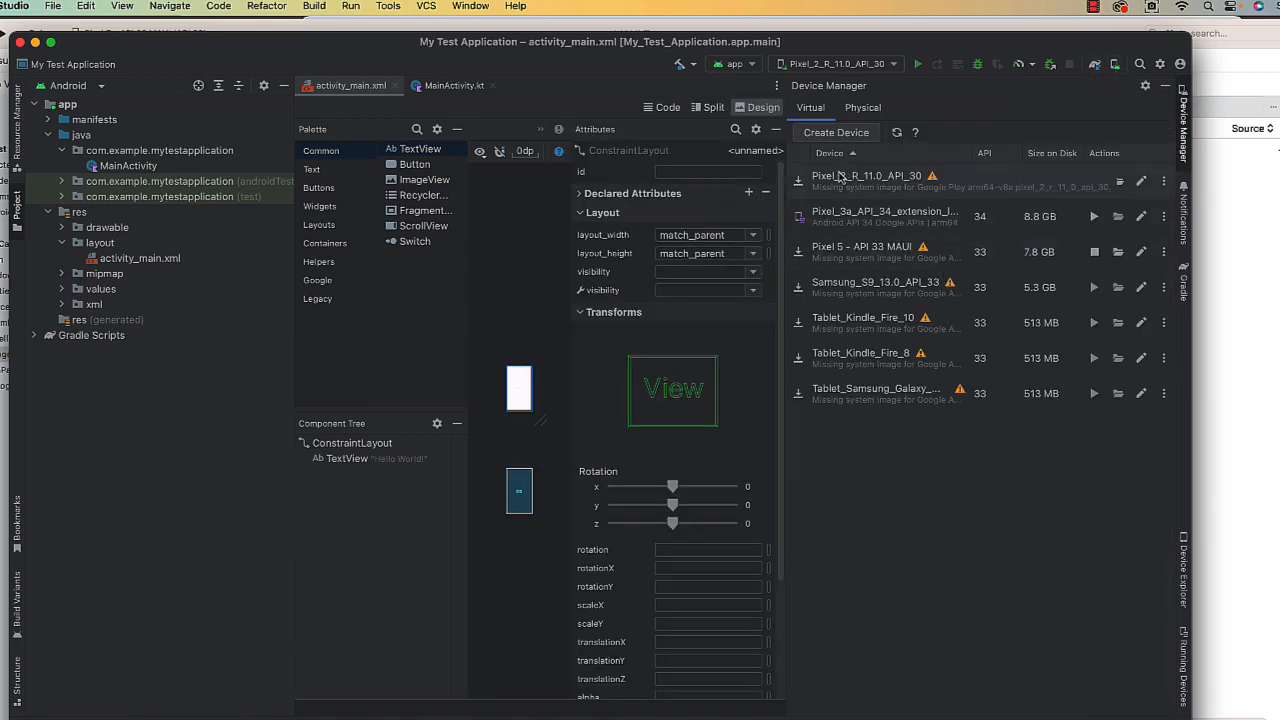
{"action": "left_click", "coordinate": [836, 132]}
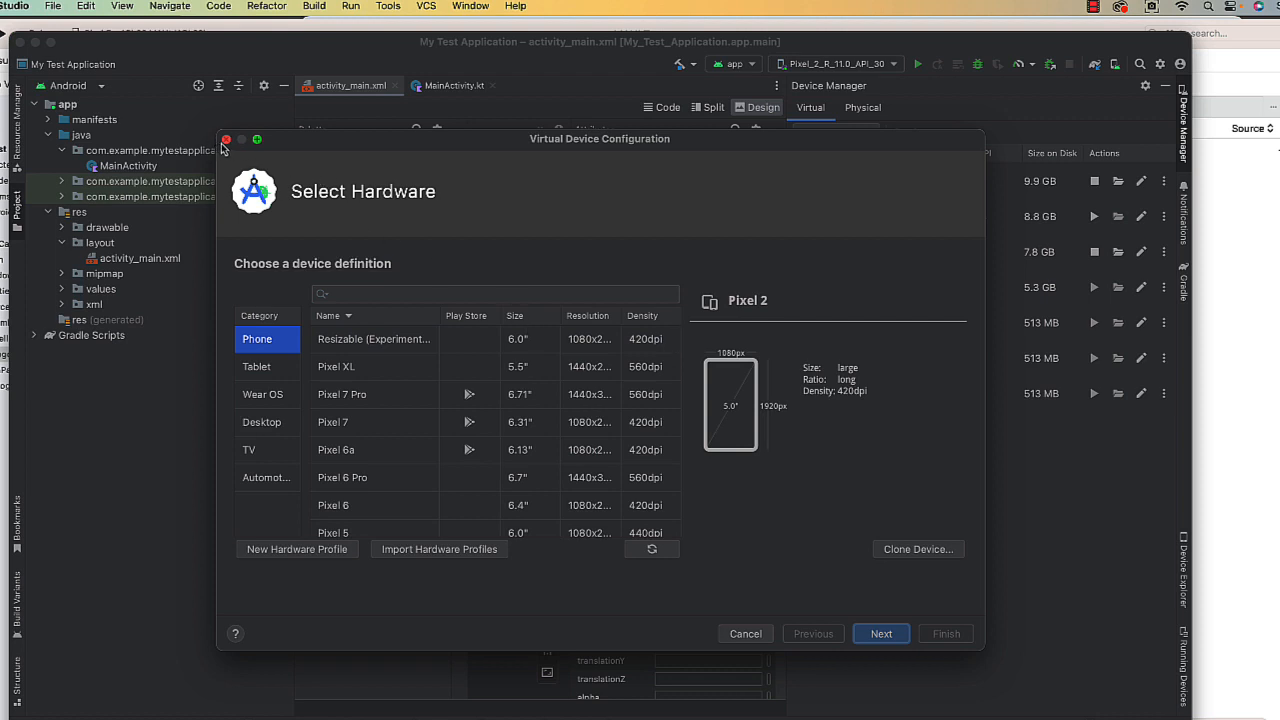
{"action": "left_click", "coordinate": [748, 634]}
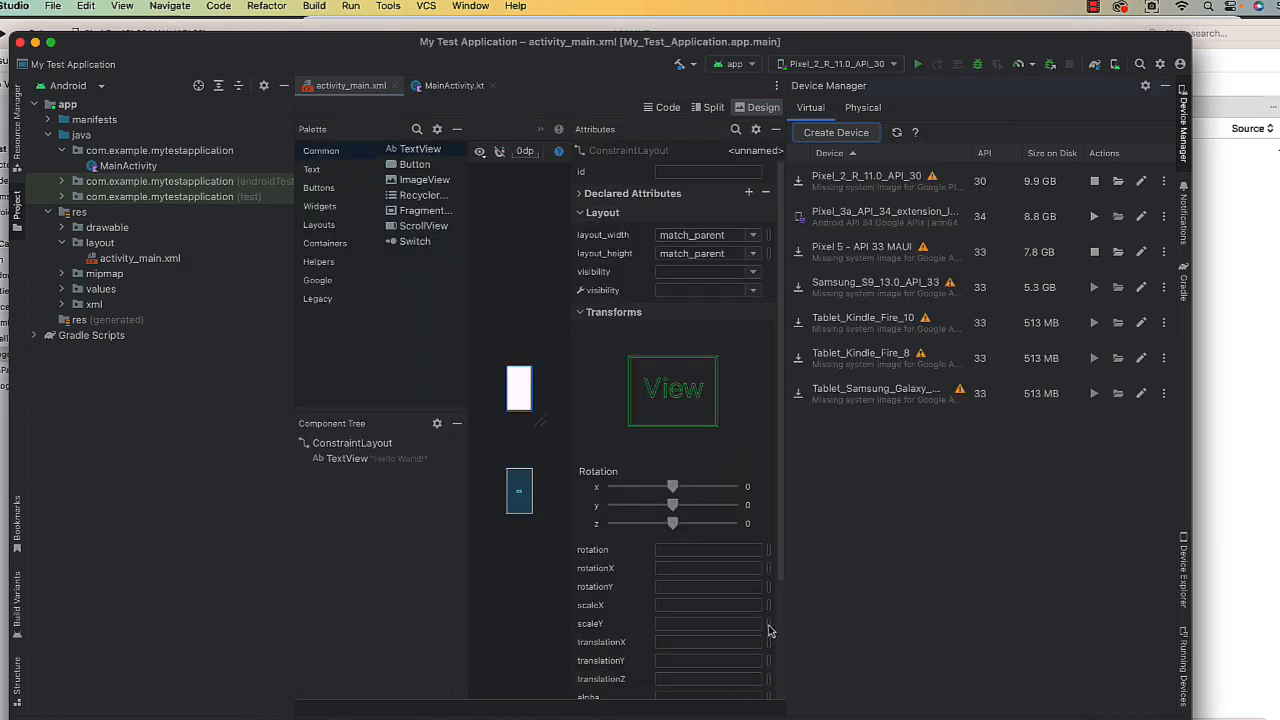
Step: Reach the Android SDK Manager settings from the Tools menu
{"action": "left_click", "coordinate": [389, 6]}
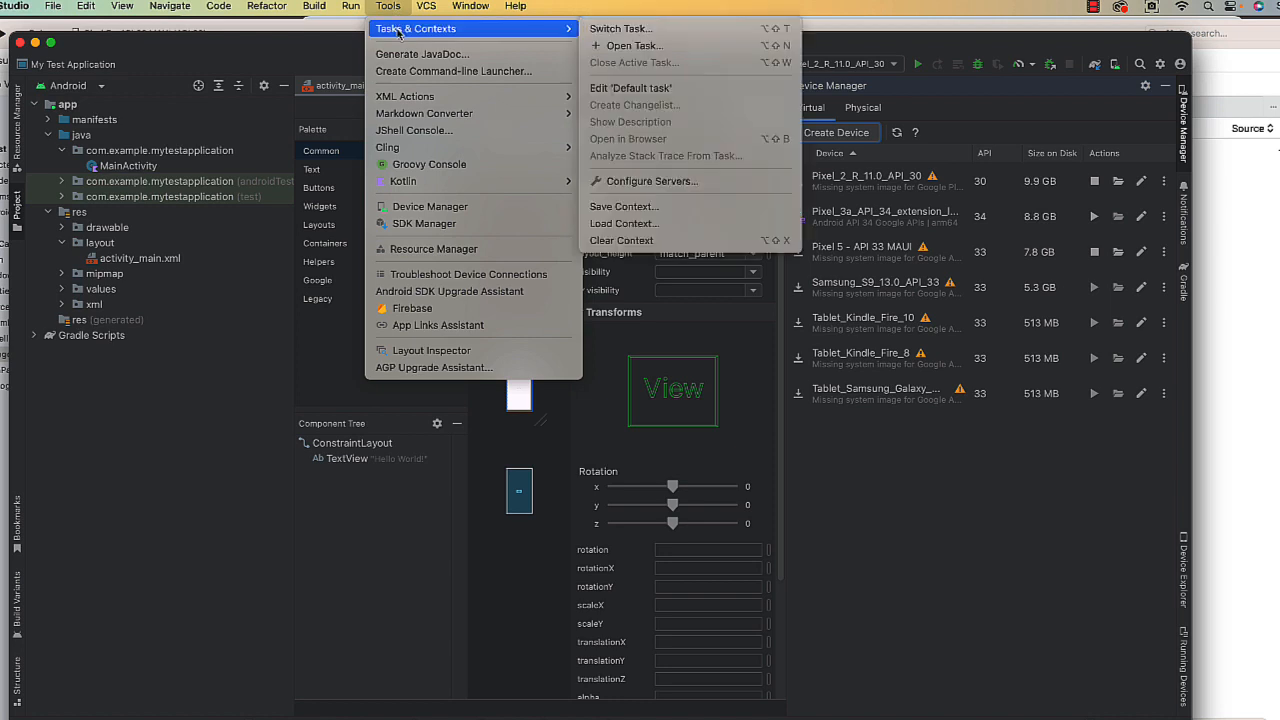
{"action": "left_click", "coordinate": [443, 228]}
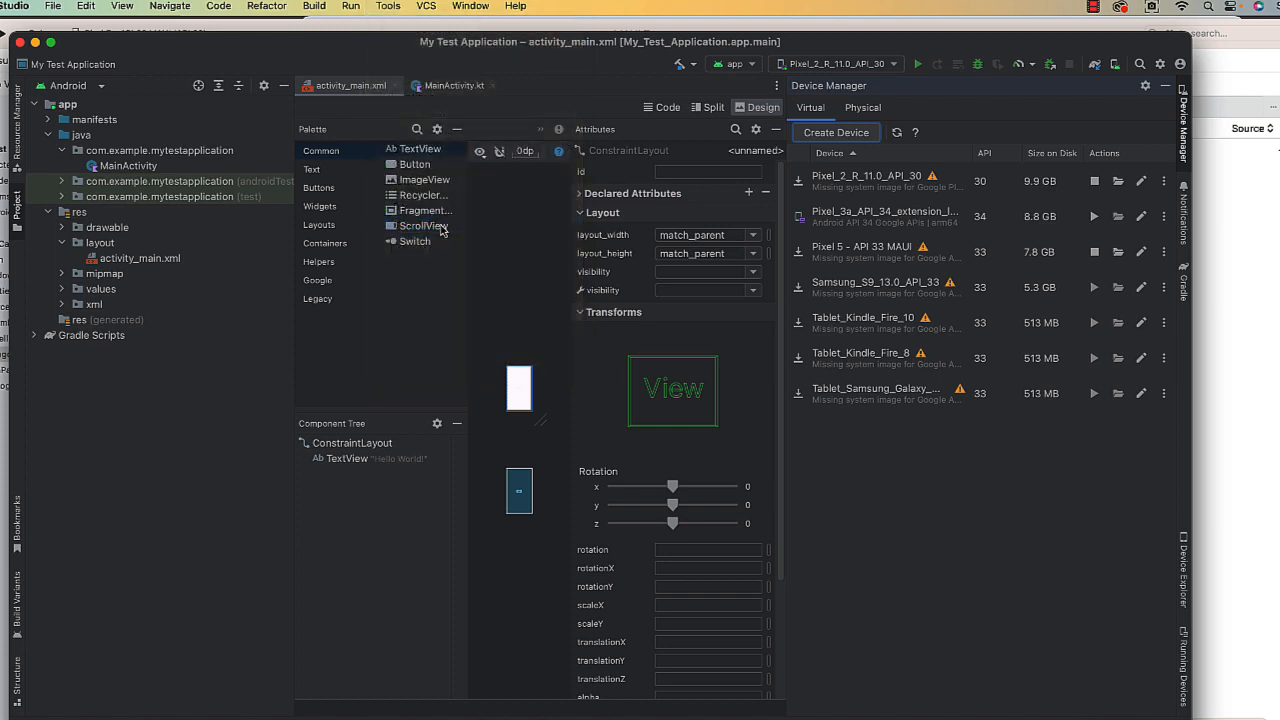